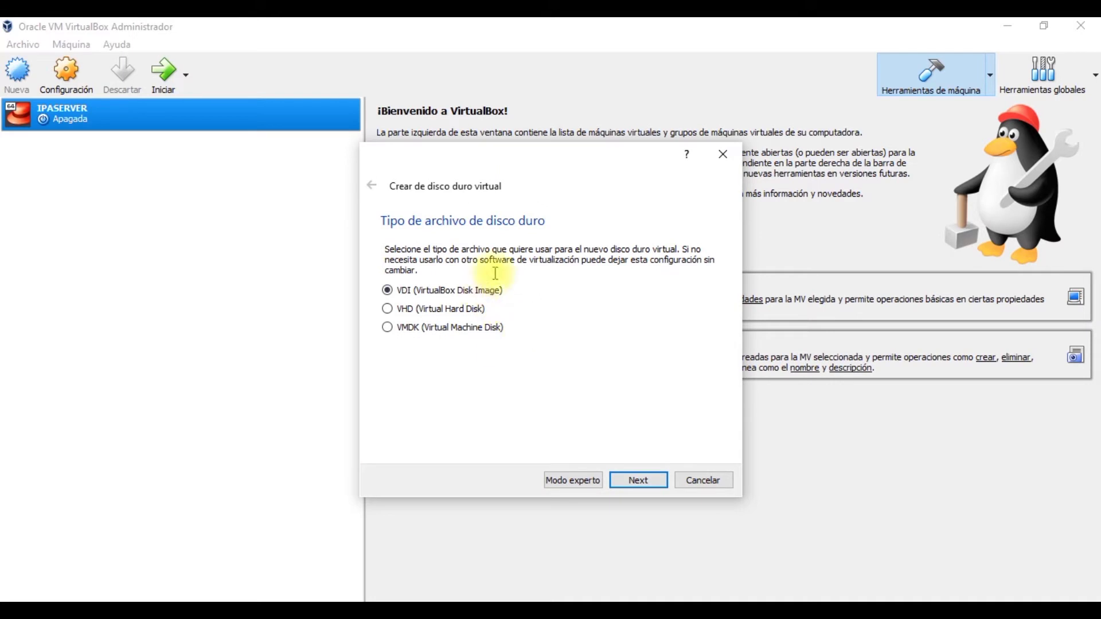
Step: Keep the VDI type and dynamic allocation, and size the CLIENTE1 disk at 10 GB
click(639, 486)
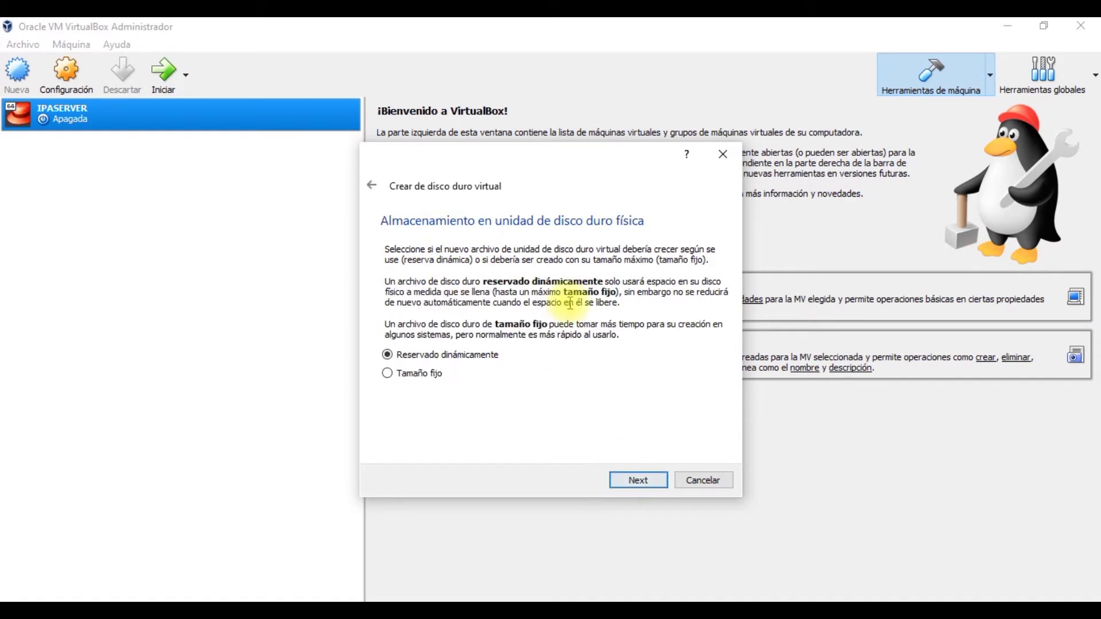
click(640, 488)
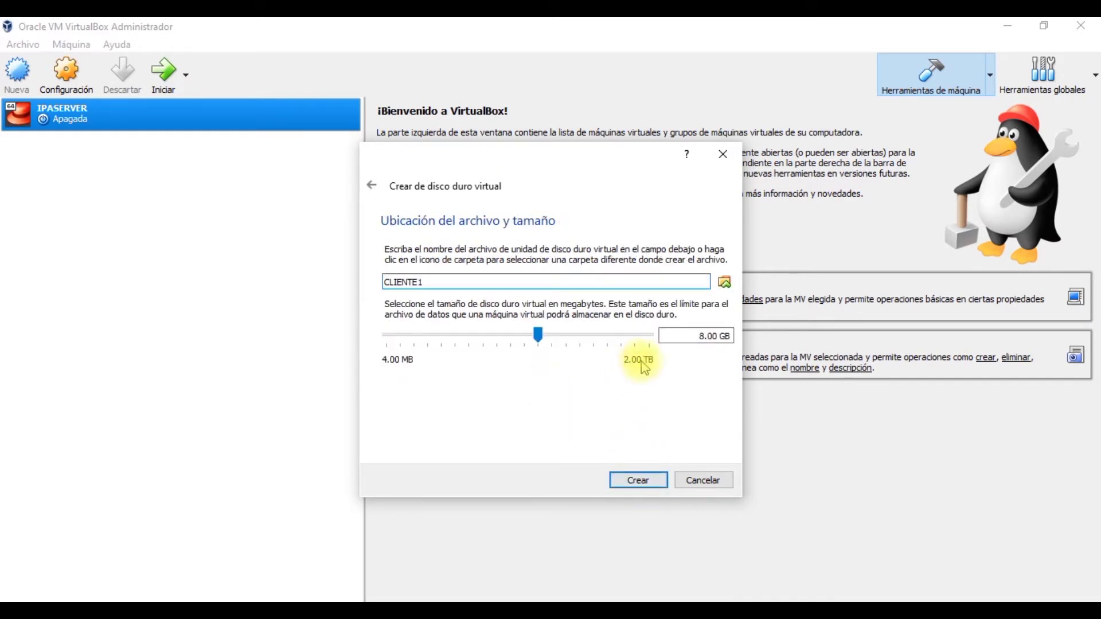
click(692, 336)
key(Delete)
text(10)
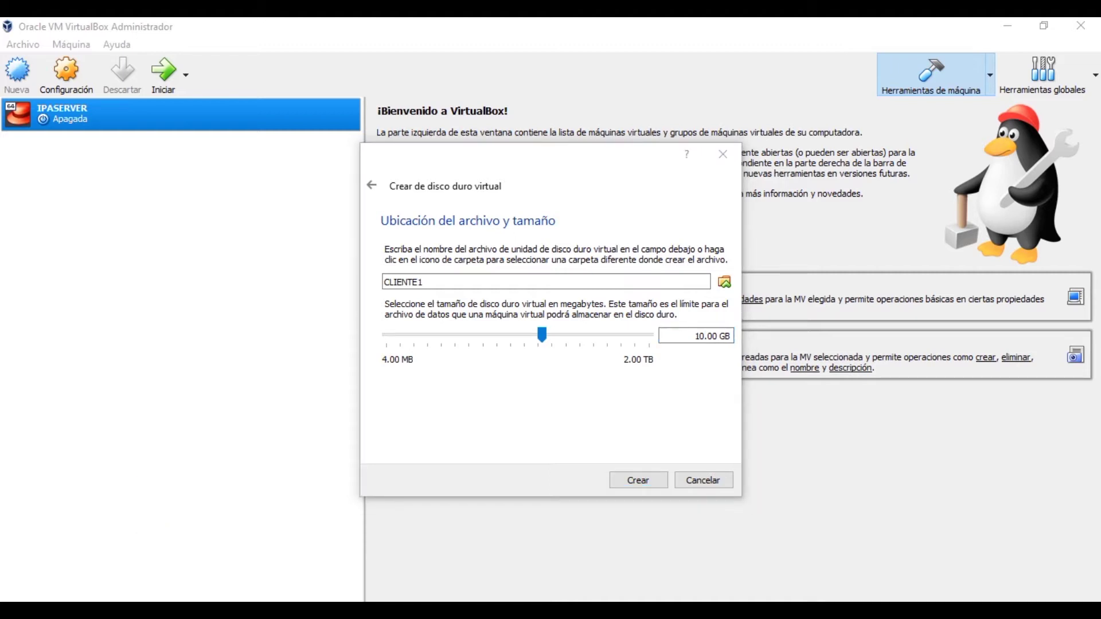
click(568, 422)
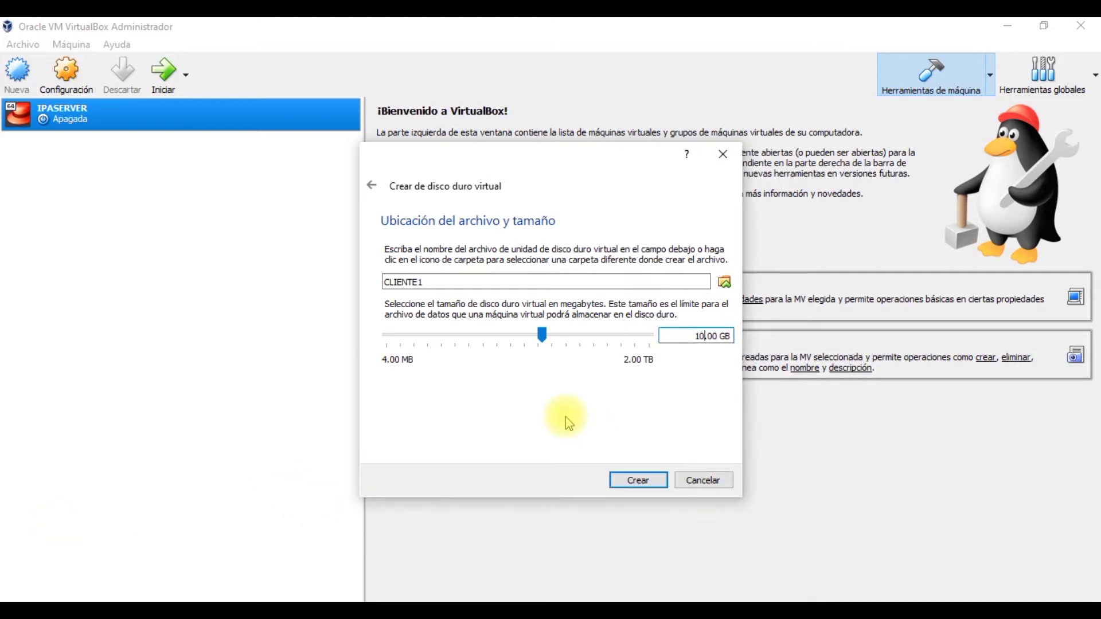
Step: Create CLIENTE1 and load rhel-server-7.3-x86_64-dvd.iso into its empty optical drive
click(631, 480)
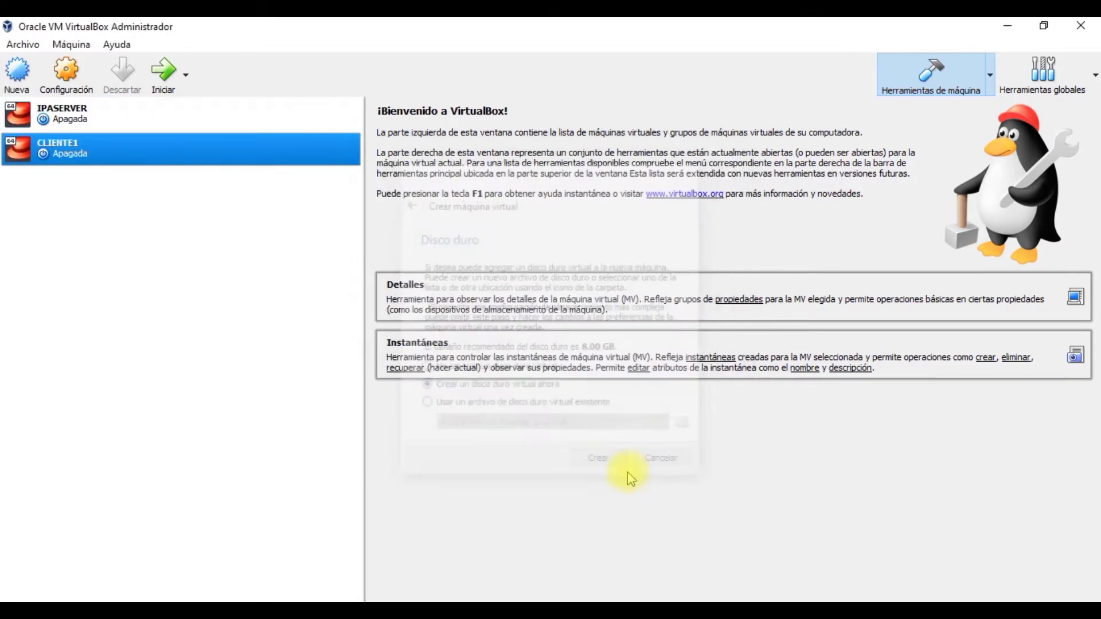
click(78, 89)
click(378, 242)
click(523, 222)
click(808, 202)
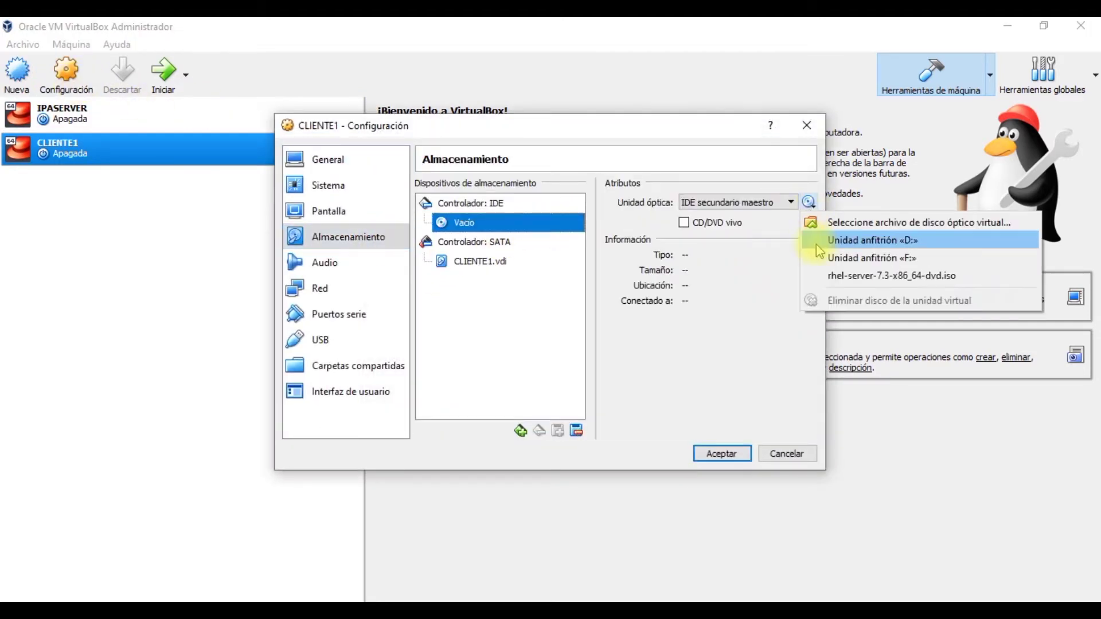
click(842, 227)
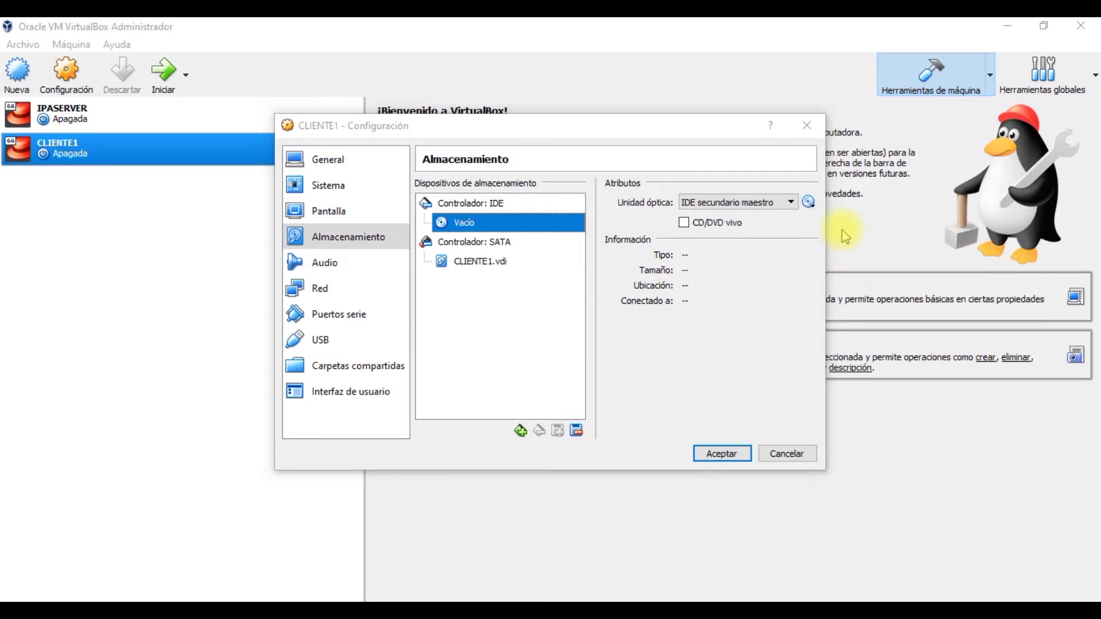
double_click(443, 272)
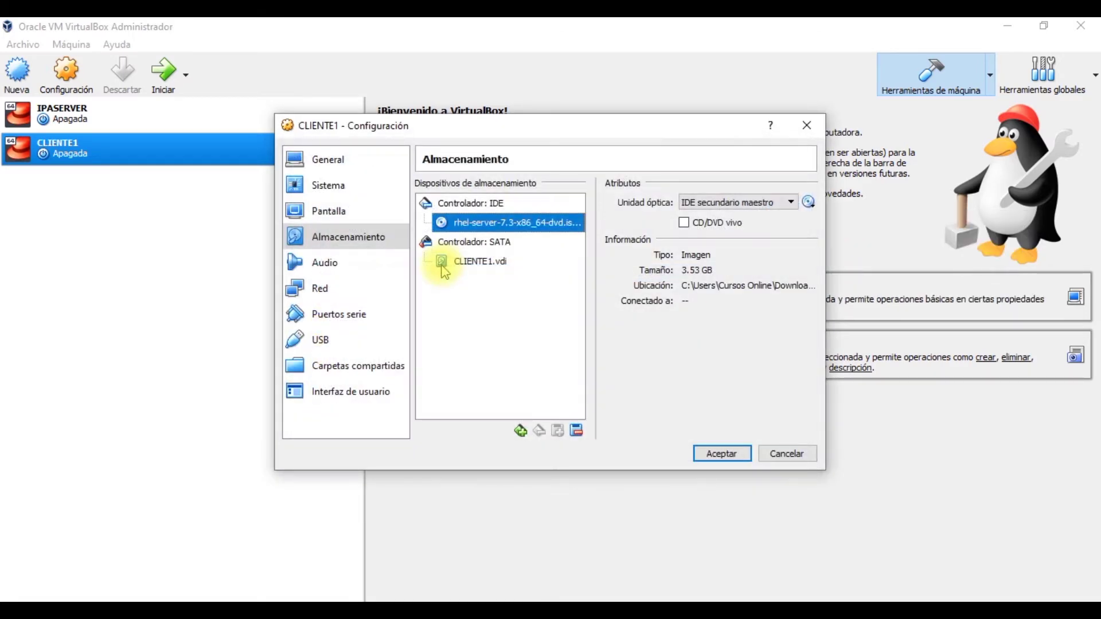
Step: Attach network adapter 1 to the NAT network trainingrhel7 and save the settings
click(368, 291)
click(573, 232)
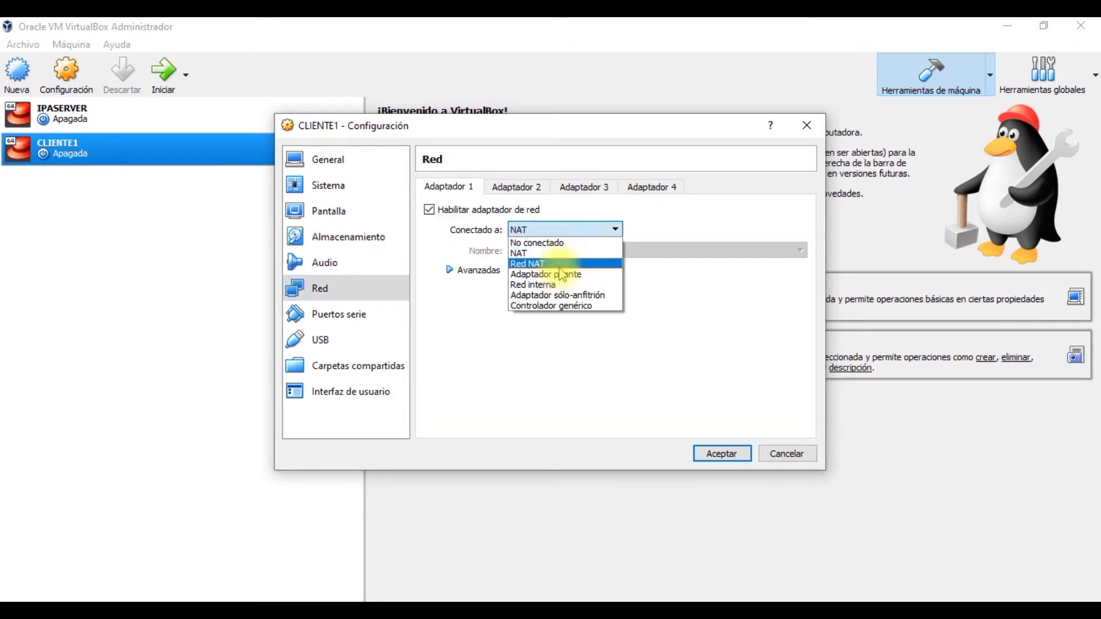
click(560, 264)
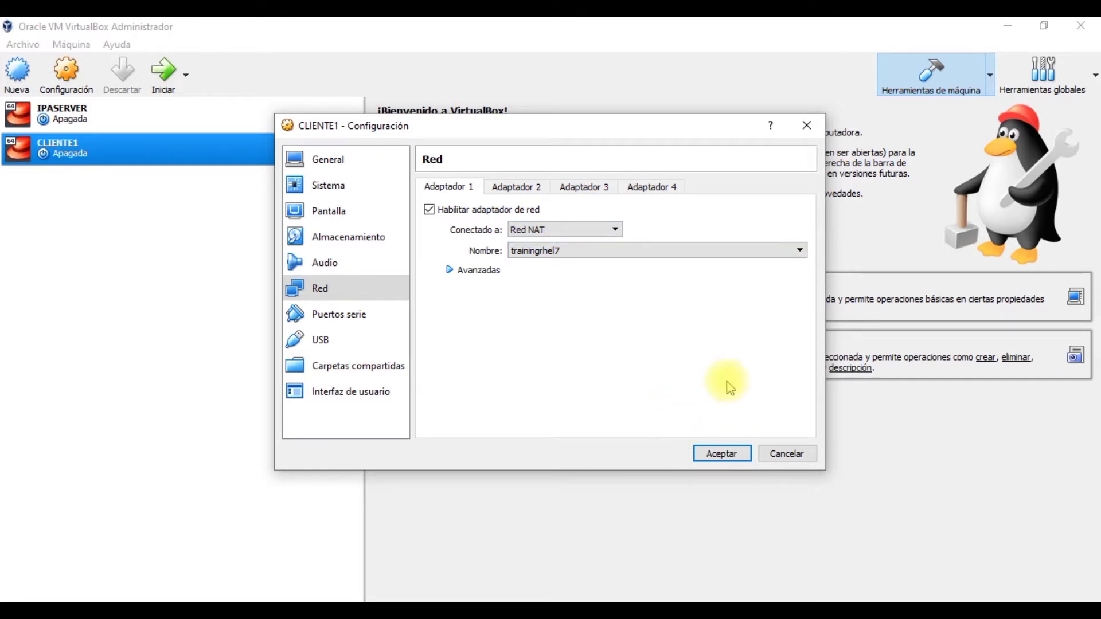
click(717, 453)
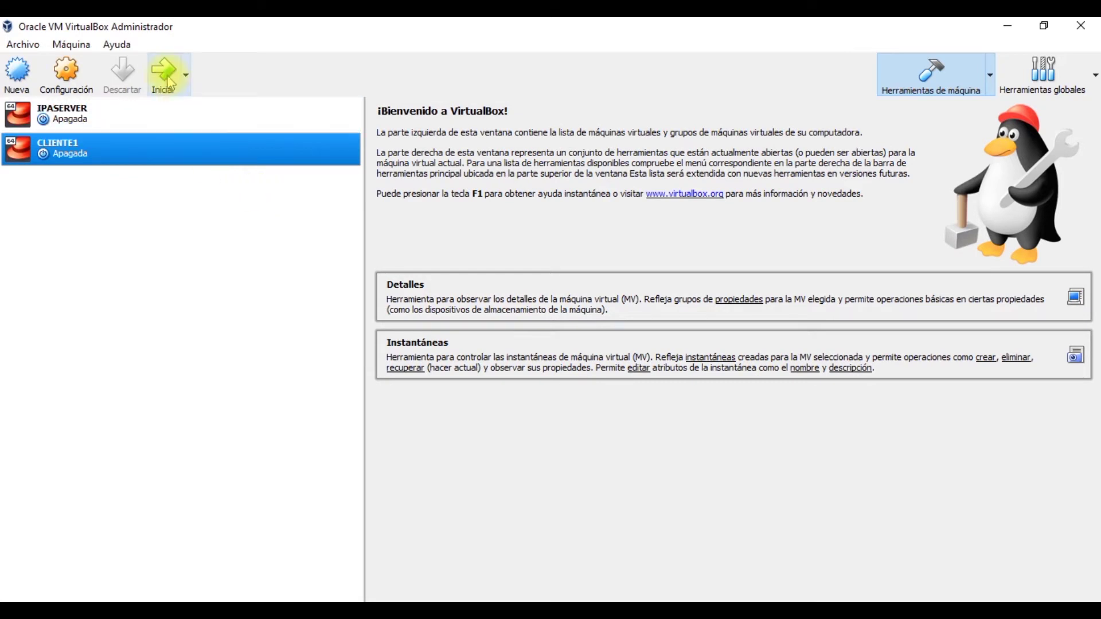
Step: Start CLIENTE1 and boot the Install Red Hat Enterprise Linux 7.3 menu entry
click(1007, 27)
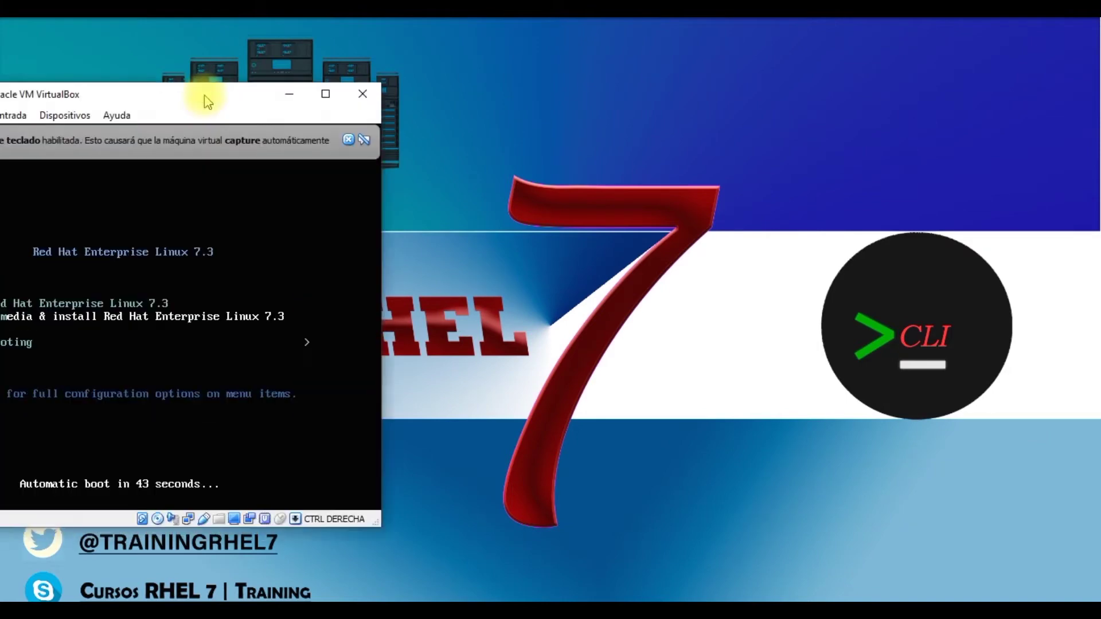
drag(206, 98, 626, 98)
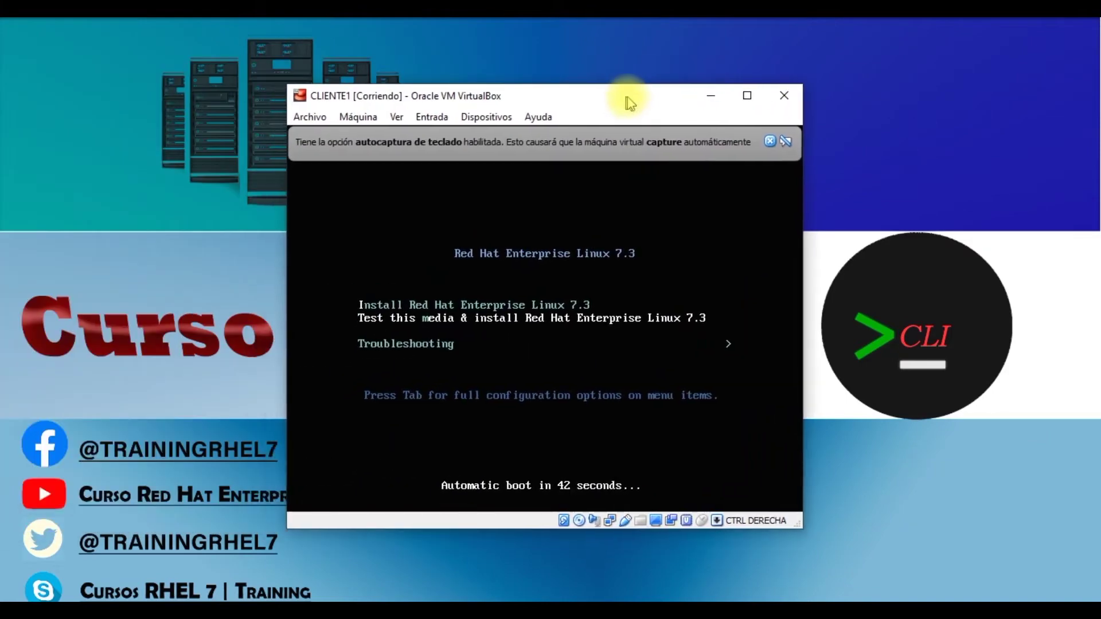
click(773, 142)
click(546, 324)
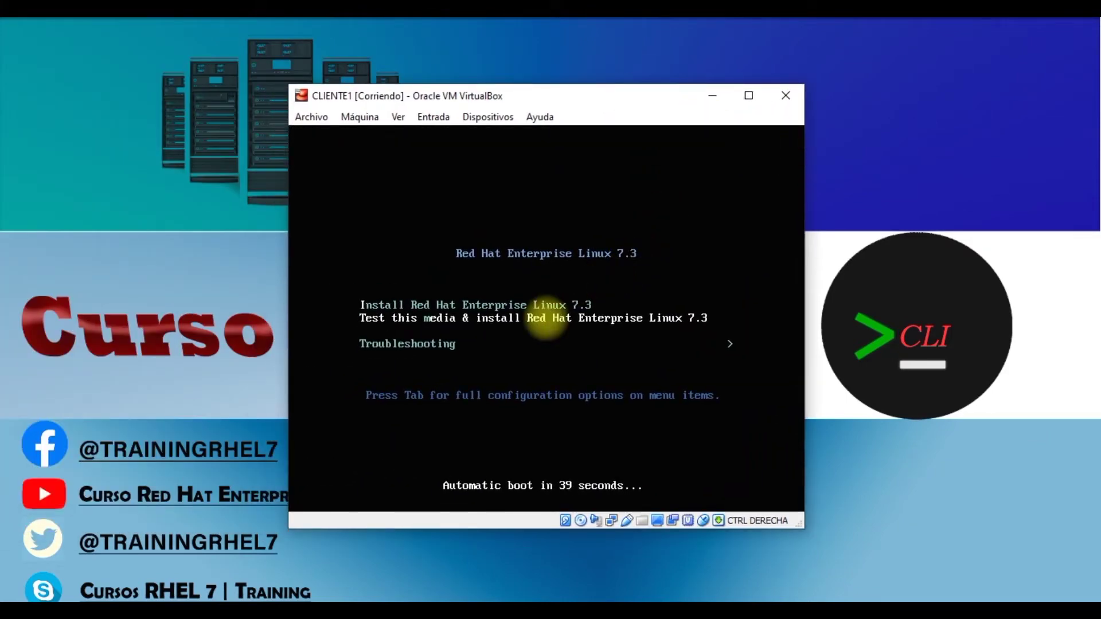
key(Up)
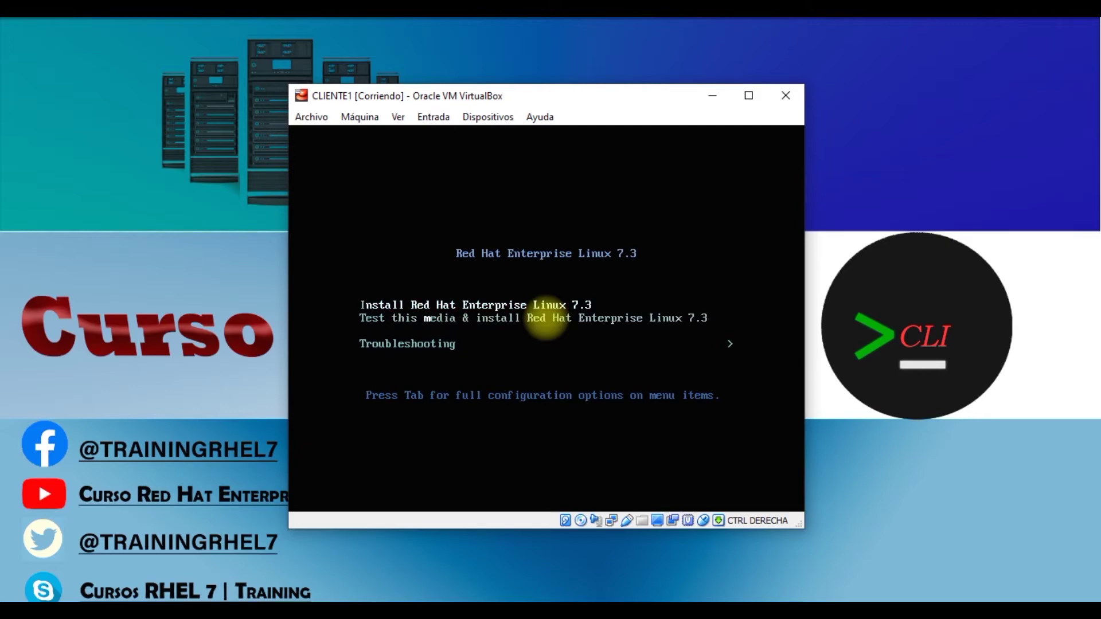
key(Return)
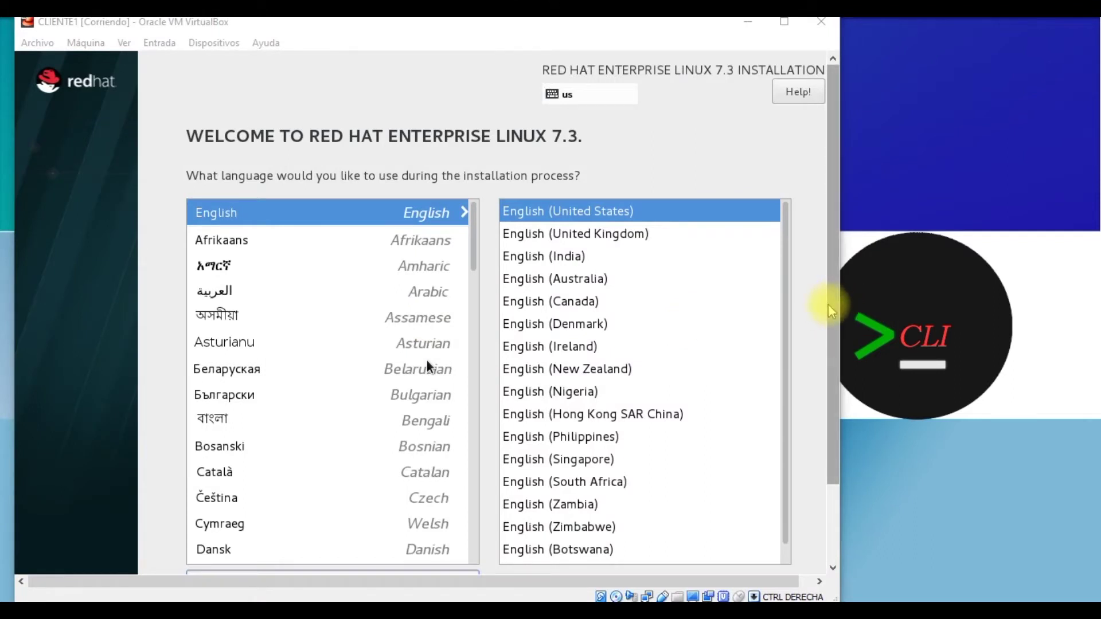
Step: Select Español as the installation language and continue to the installation summary
drag(829, 309, 829, 335)
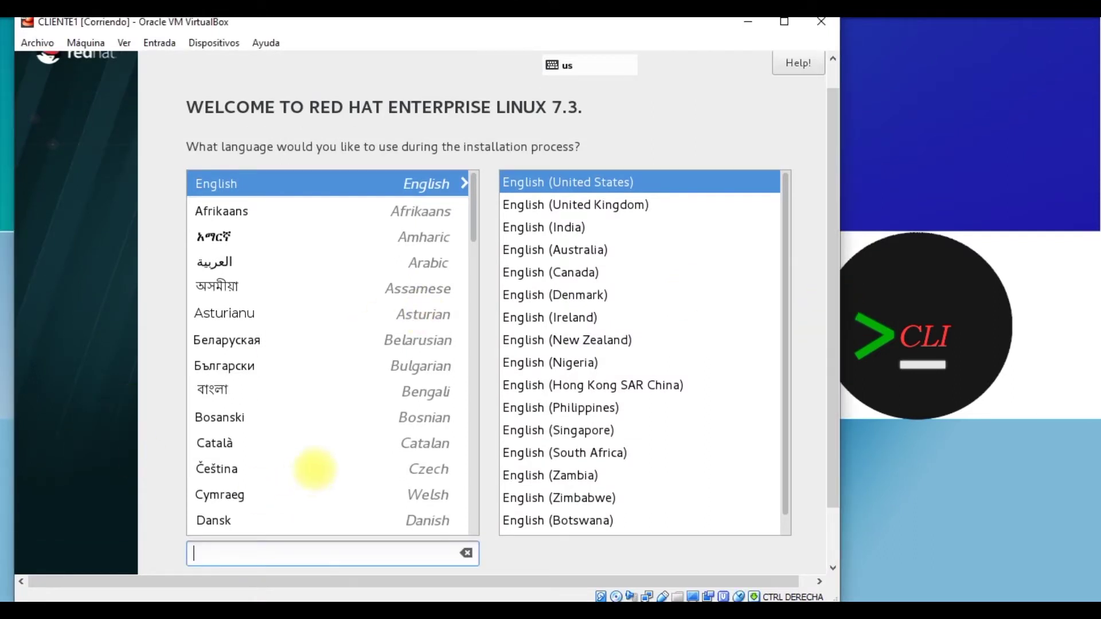
text(espa)
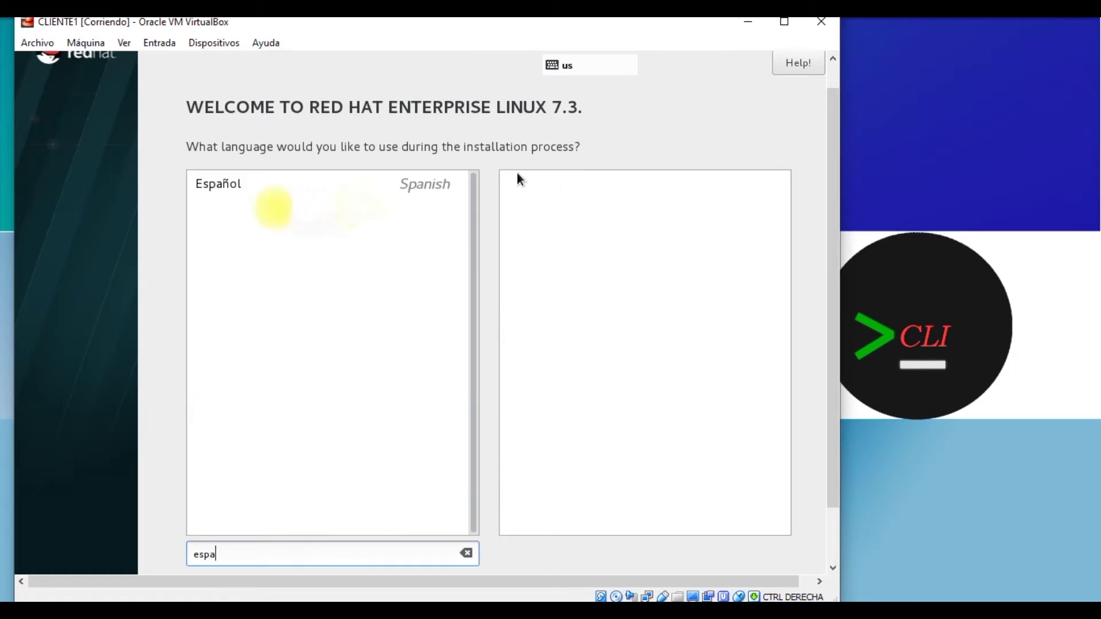
click(449, 183)
scroll(780, 383, down, 1)
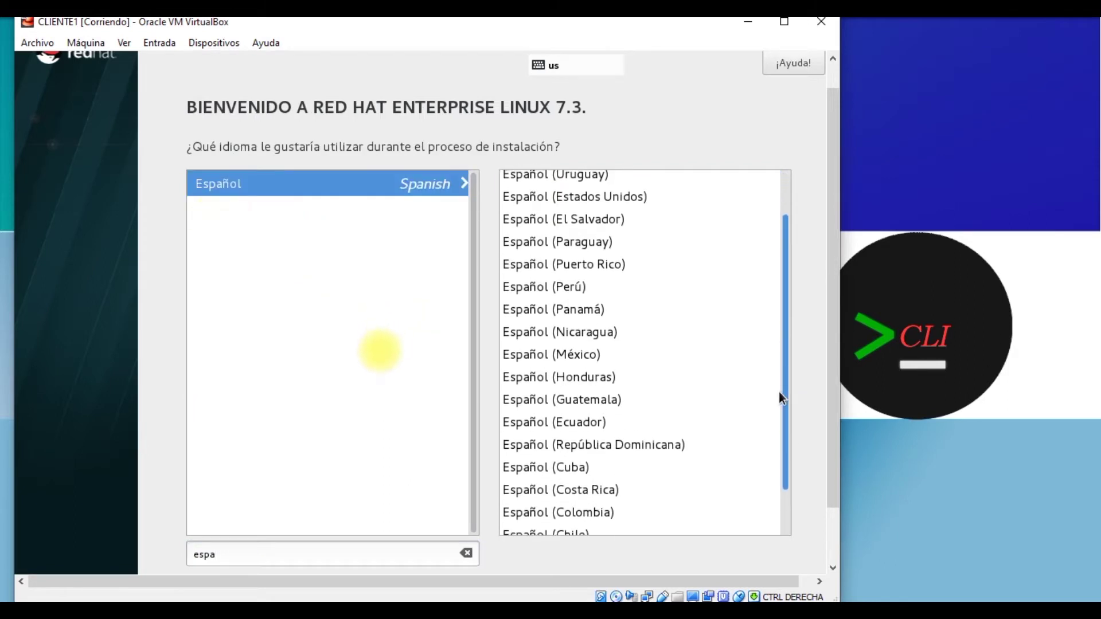
click(535, 357)
click(759, 490)
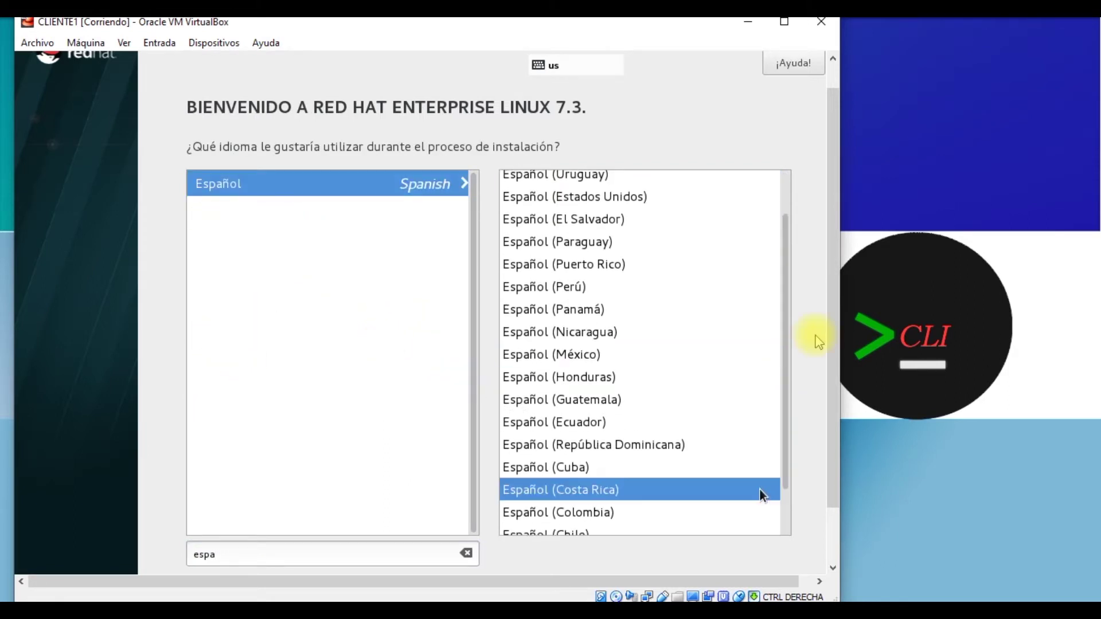
scroll(759, 447, down, 3)
click(797, 551)
Step: Set the time zone to América/Ciudad de México
drag(835, 229, 840, 162)
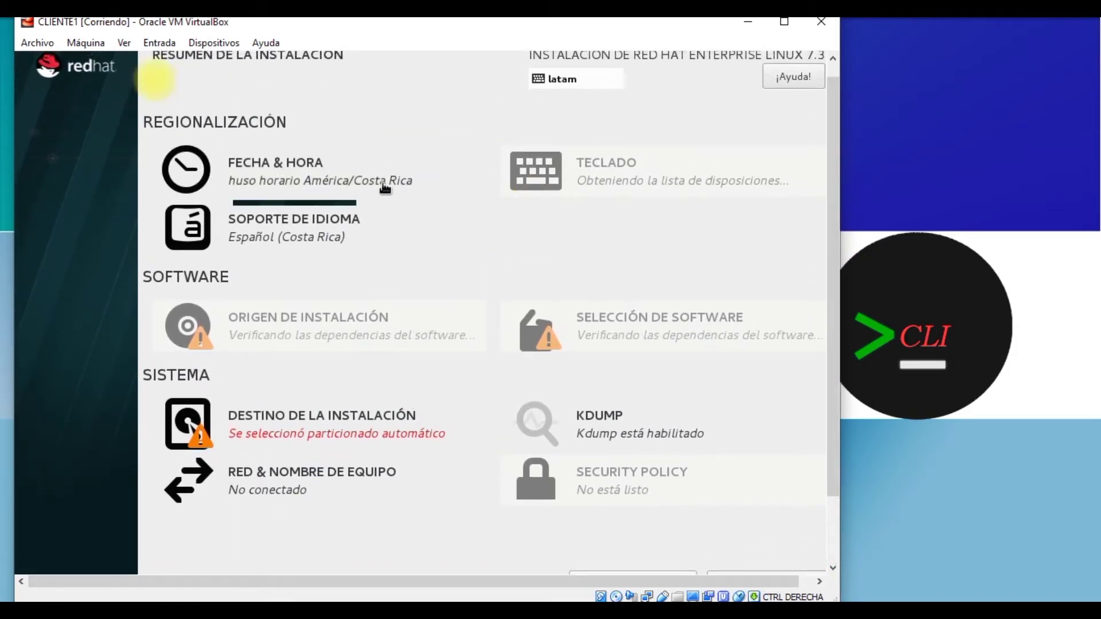
click(289, 170)
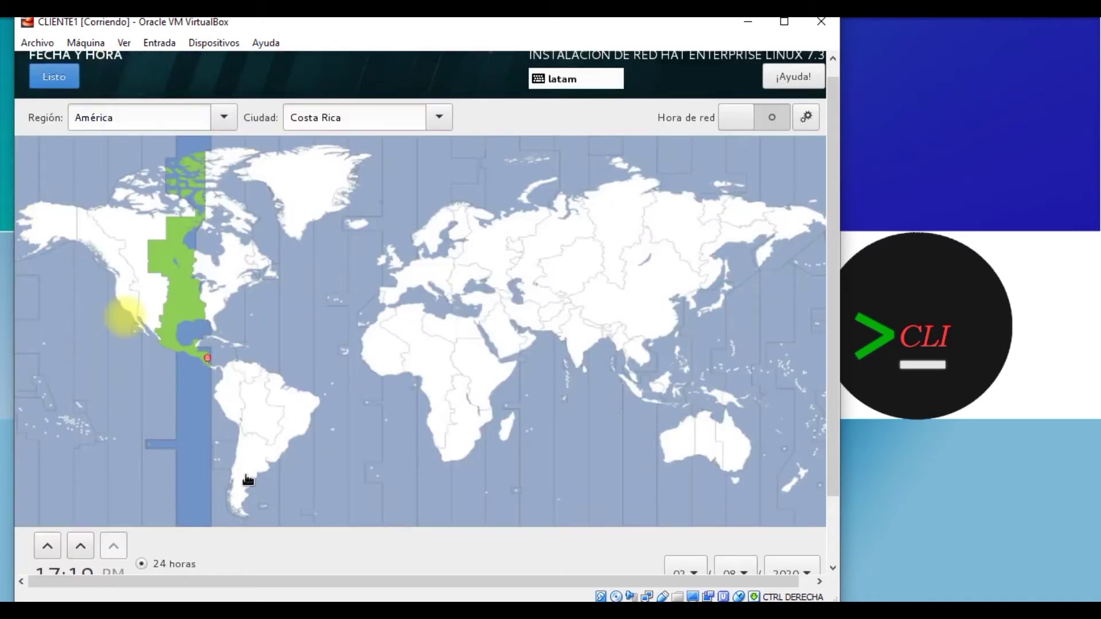
click(165, 350)
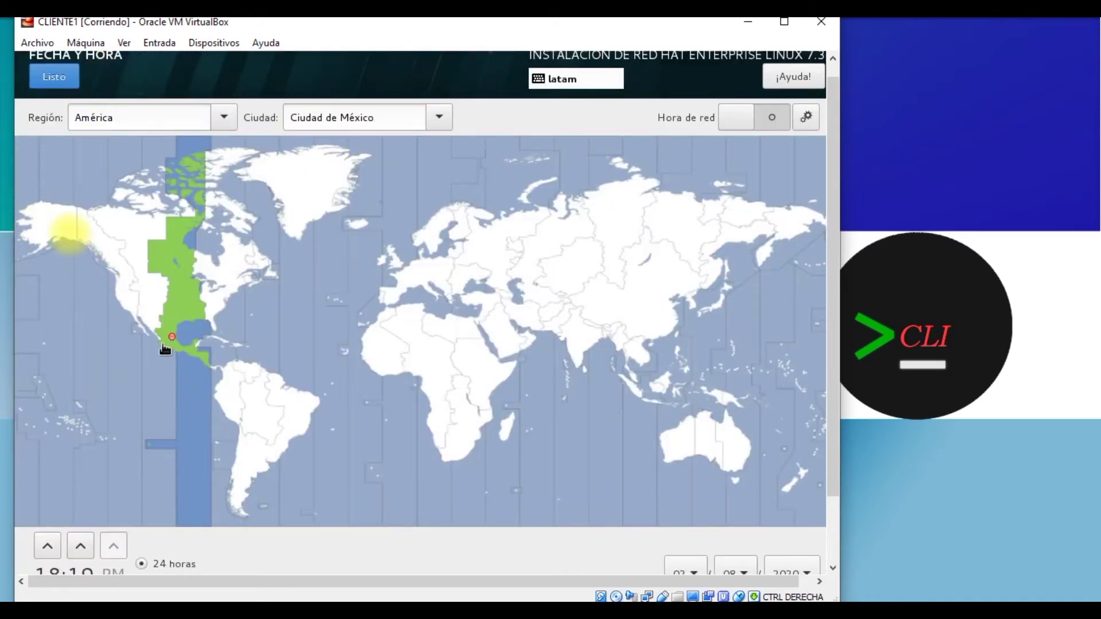
click(54, 76)
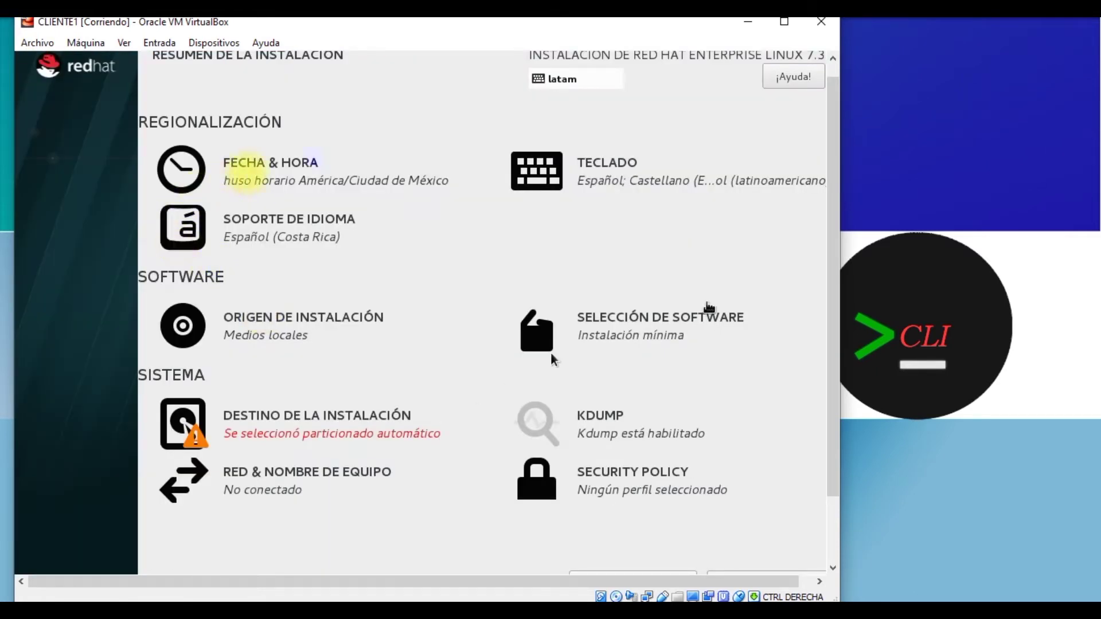
Step: Choose Servidor con GUI as the software base environment
click(673, 301)
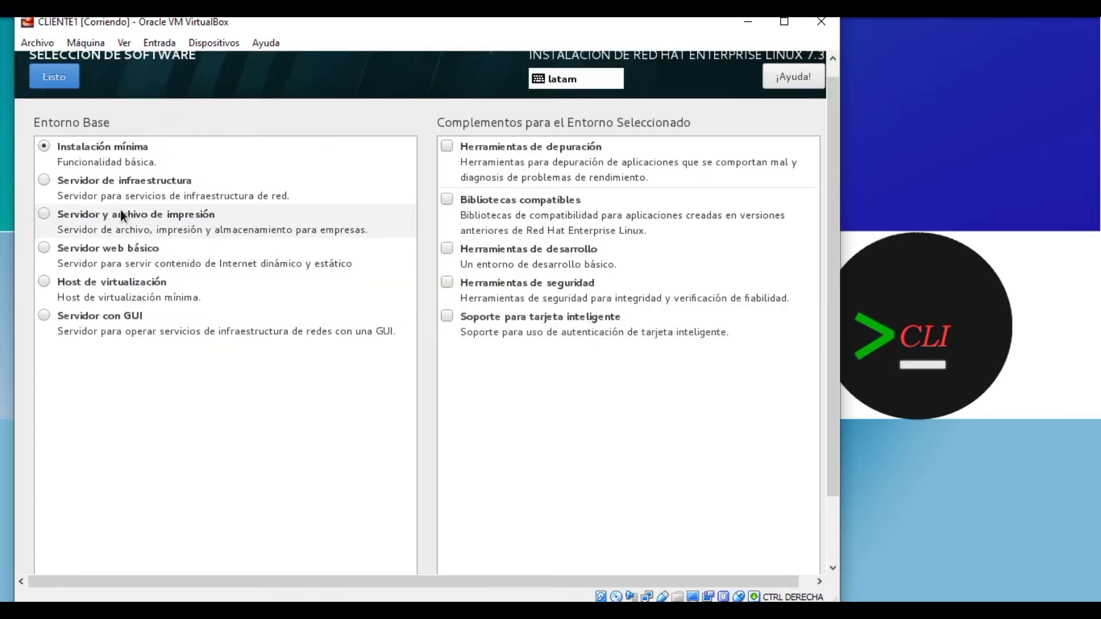
click(181, 316)
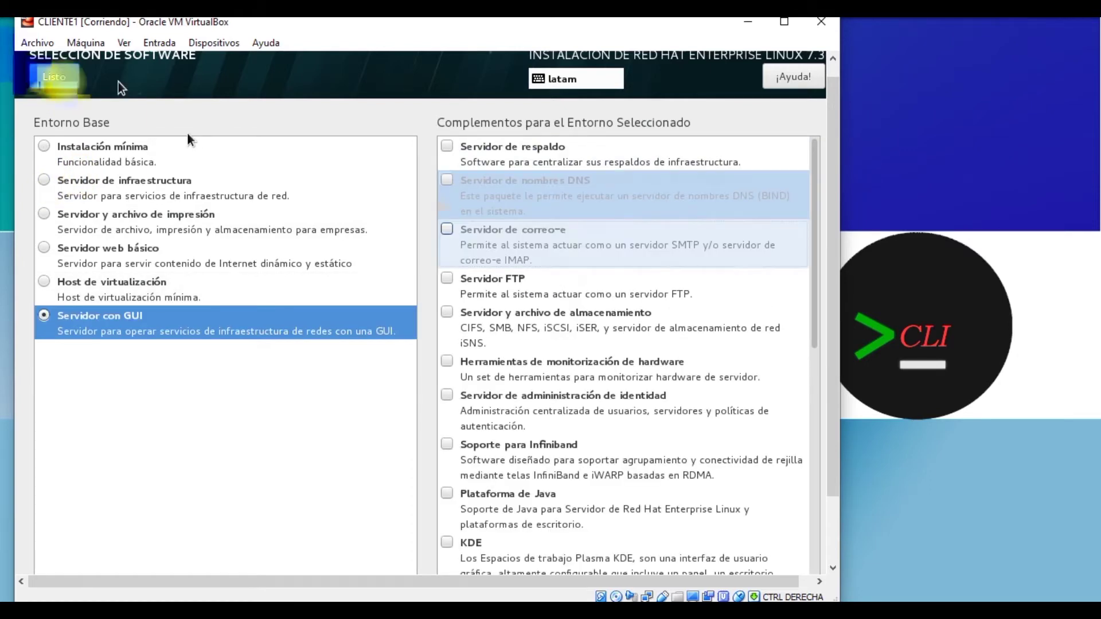
click(54, 76)
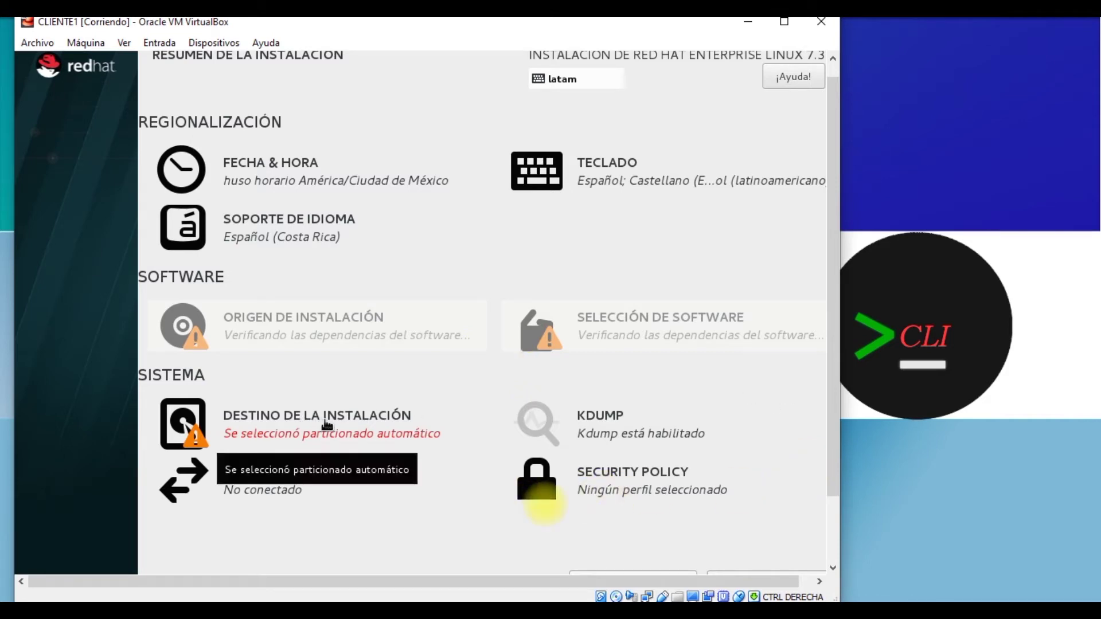
Step: Choose manual partitioning and auto-create the /boot, / and swap mount points
click(325, 424)
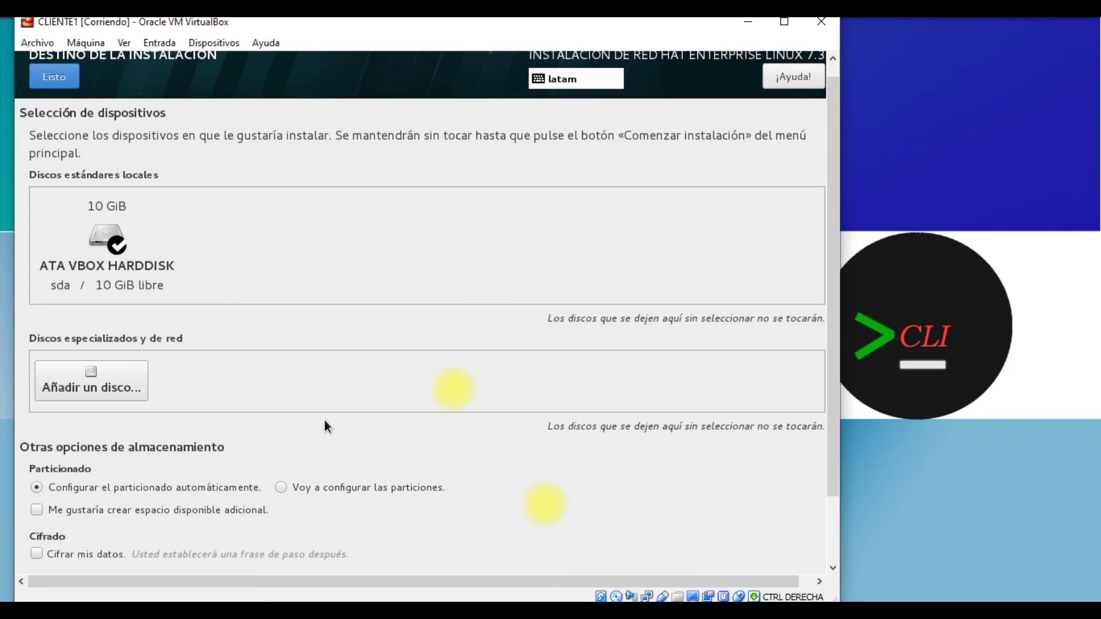
click(298, 488)
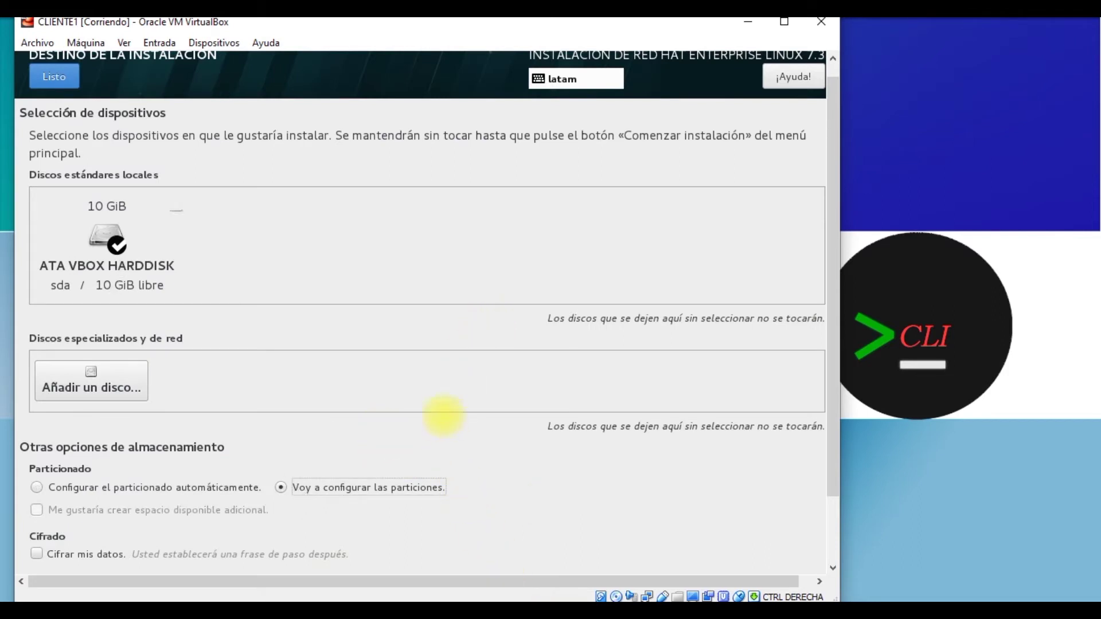
click(73, 85)
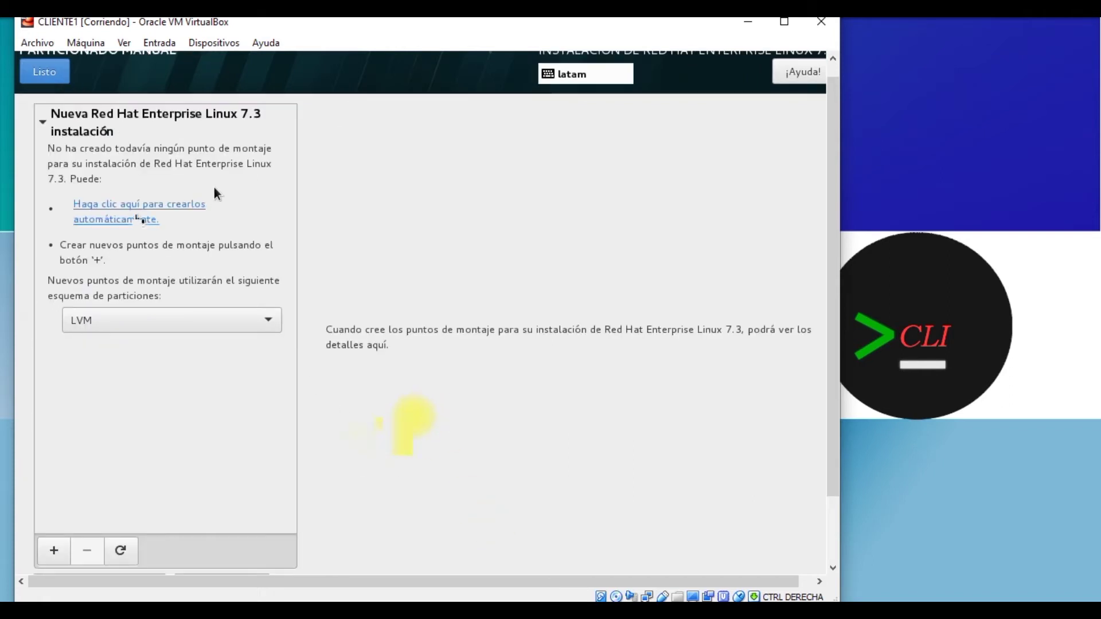
click(139, 218)
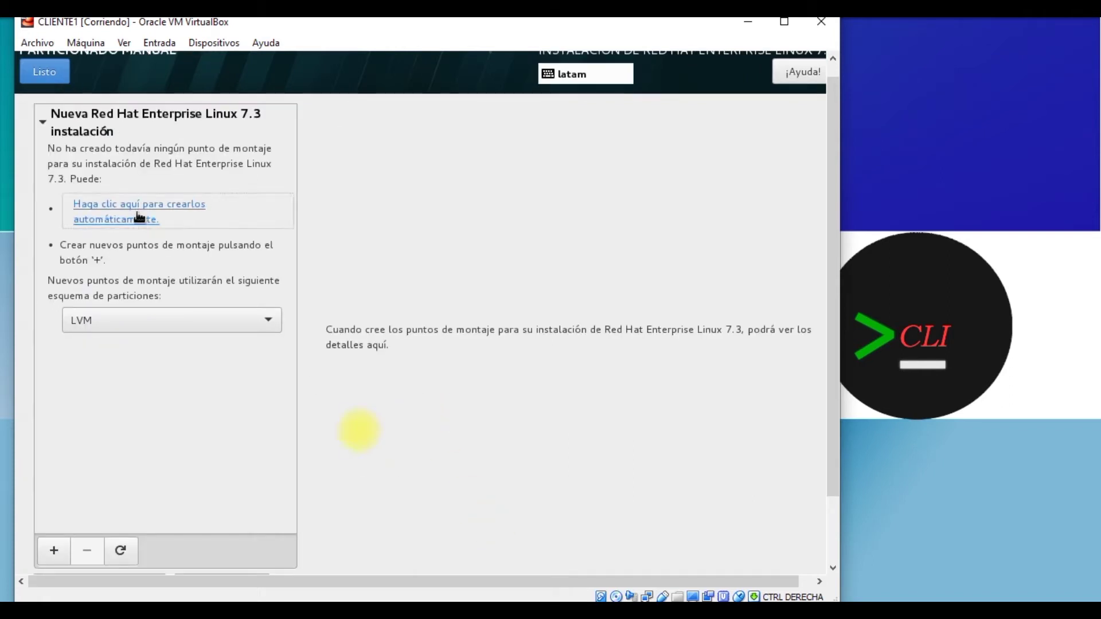
Step: Rename the volume group to so and accept the partitioning changes
click(138, 214)
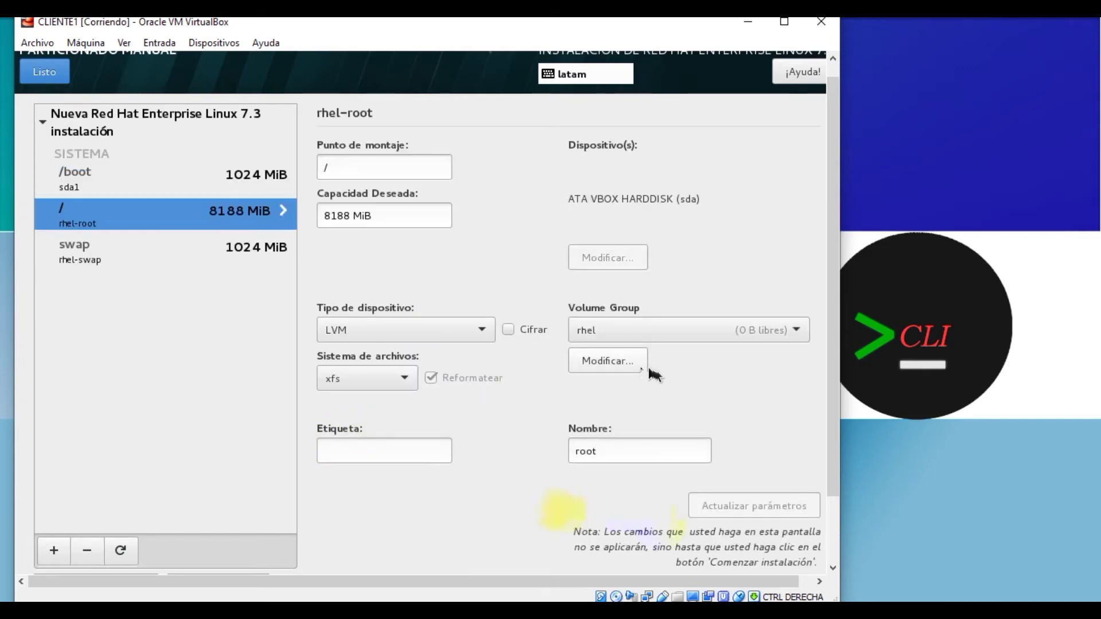
click(645, 363)
text(so)
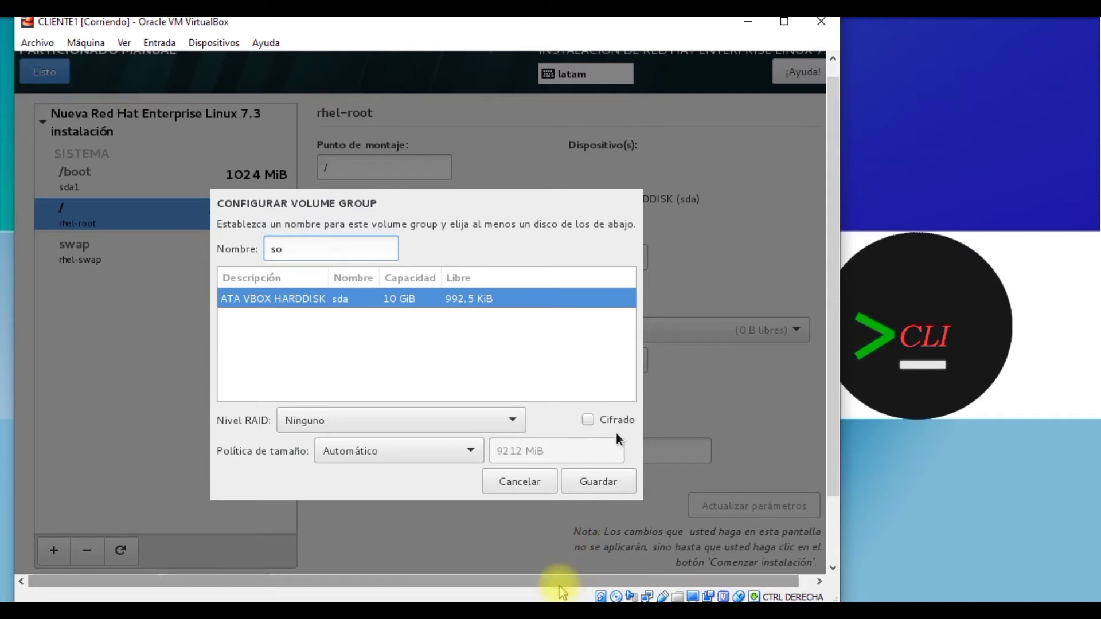
key(Tab)
key(Tab)
key(Tab)
key(Tab)
key(Tab)
key(Tab)
key(Return)
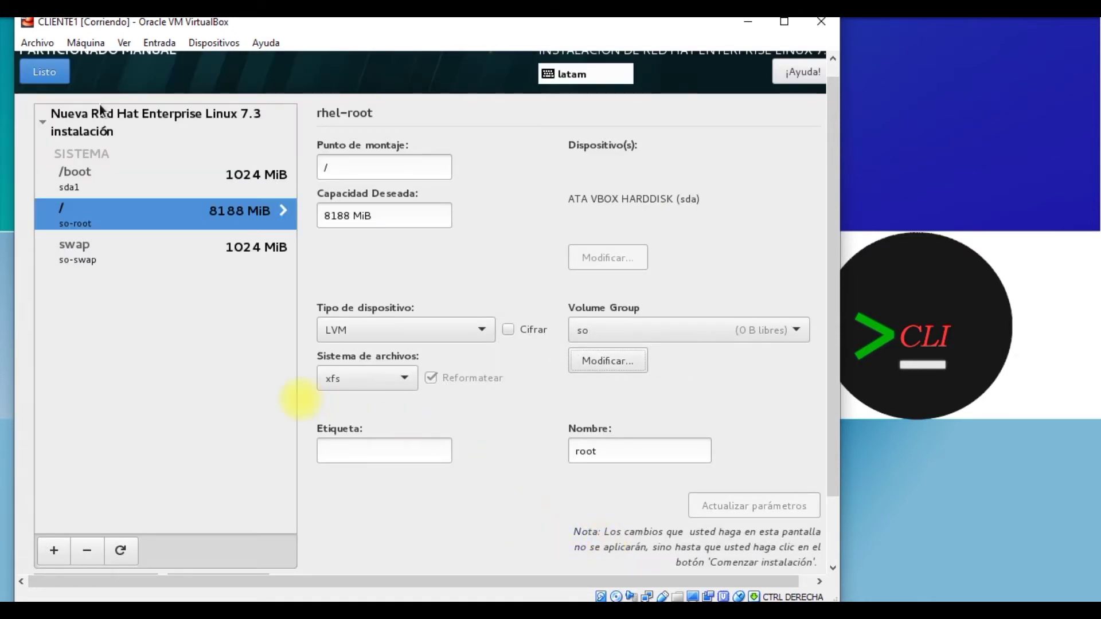
click(67, 83)
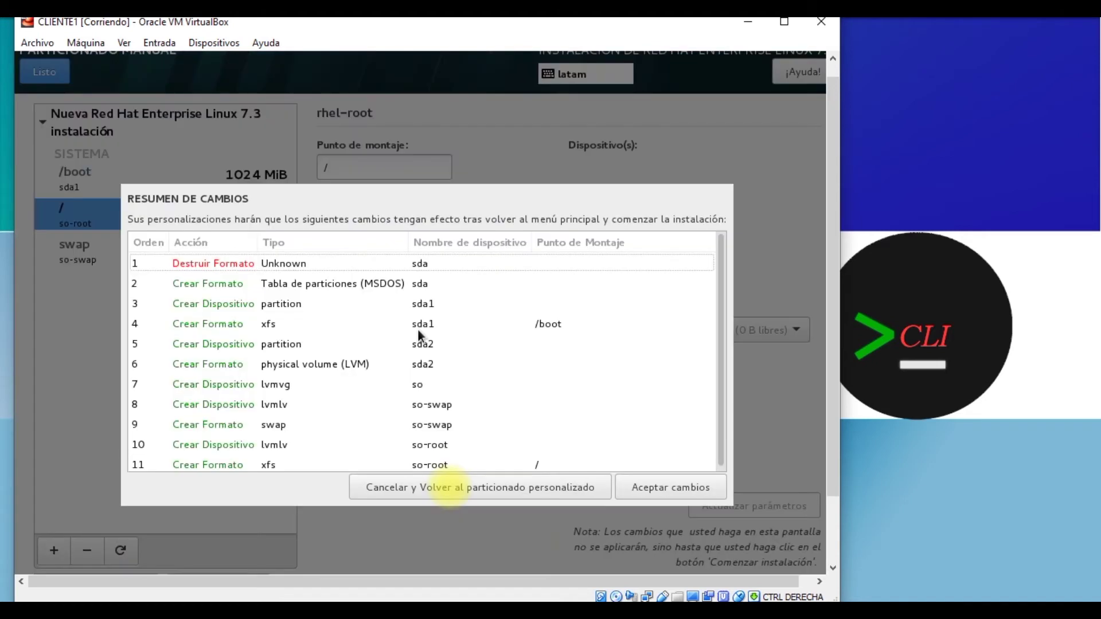
click(637, 487)
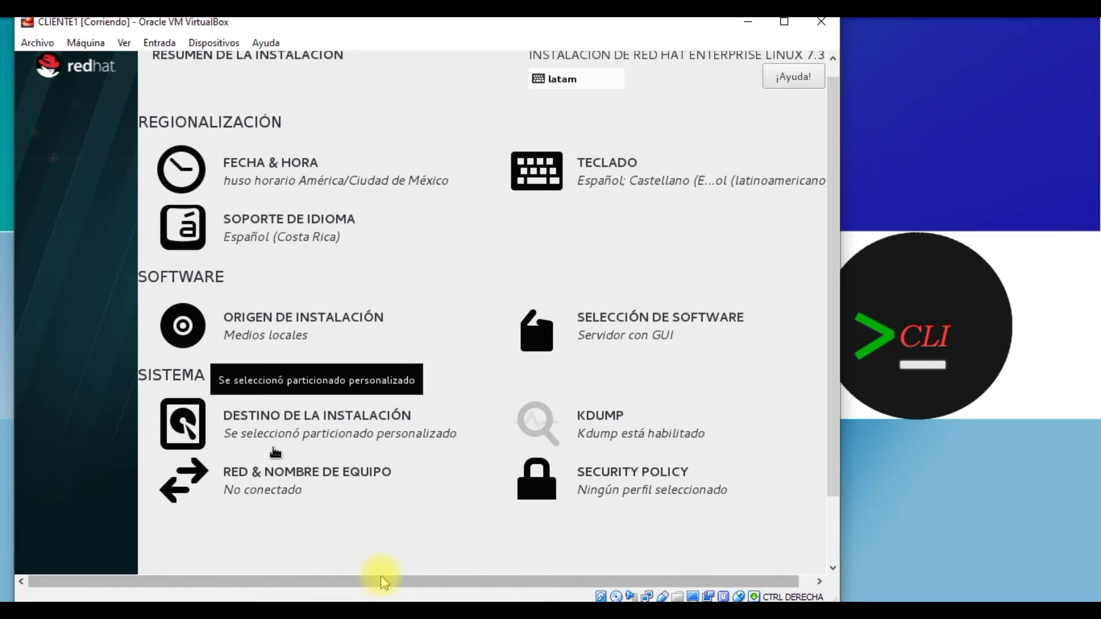
Step: On the network page, toggle Ethernet enp0s3 on and off, then reveal the host name field
click(316, 481)
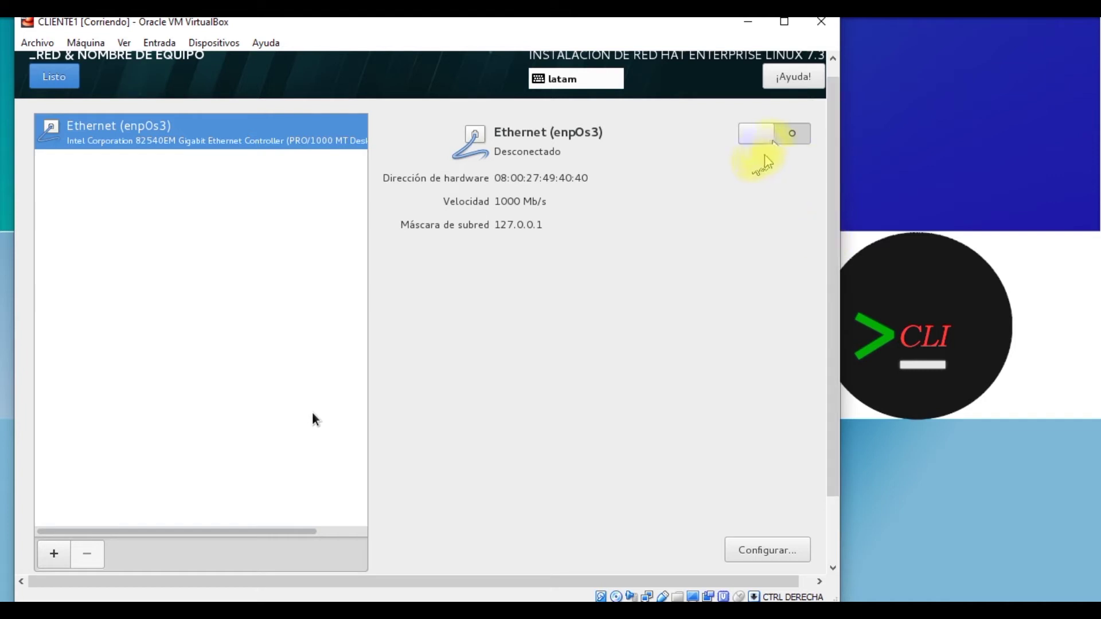
click(789, 138)
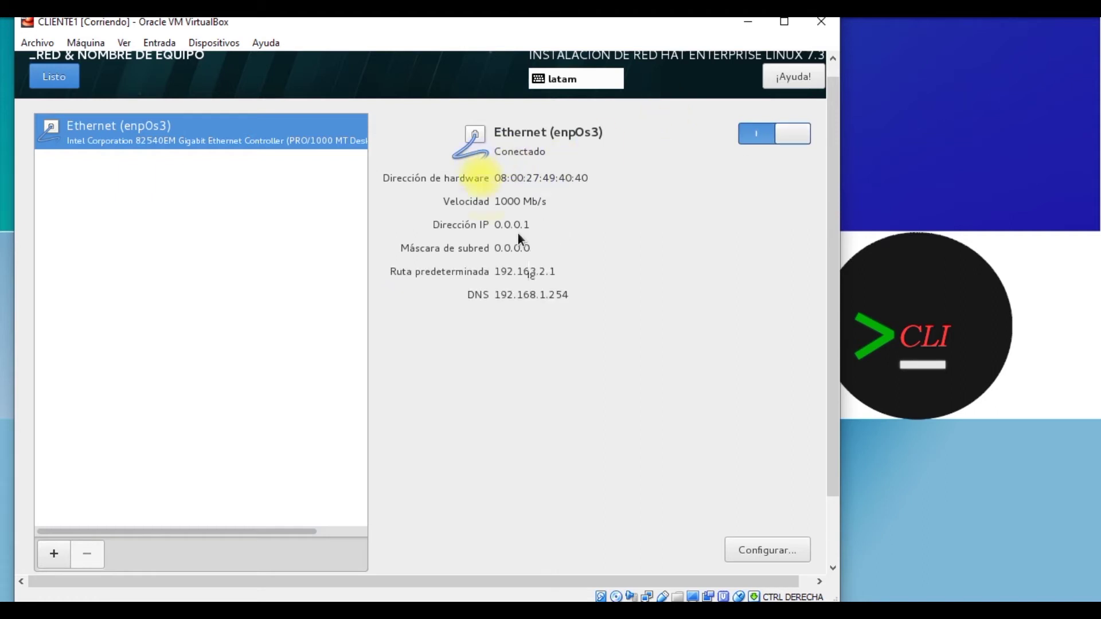
click(758, 135)
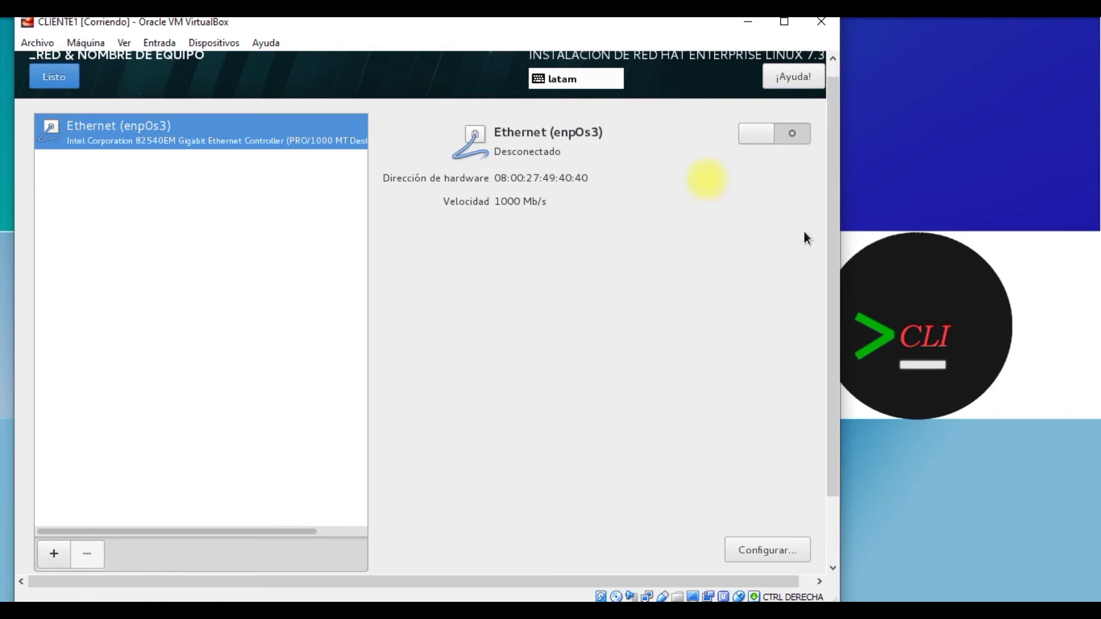
drag(831, 164, 831, 282)
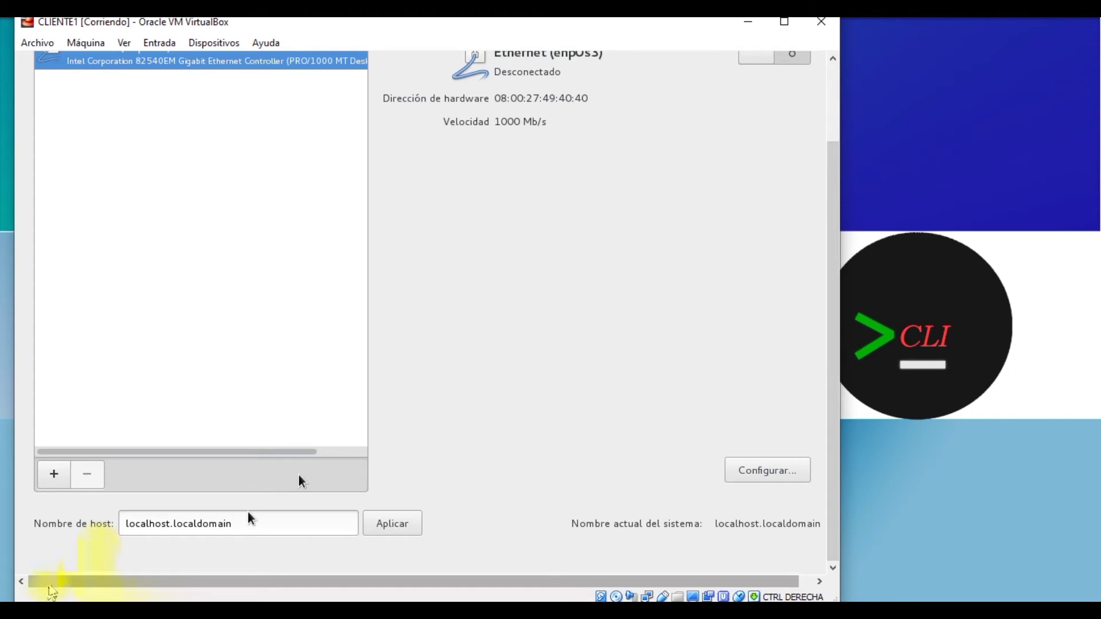
Step: Replace the host name localhost.localdomain with cliente1.example.com and apply it
triple_click(277, 516)
key(BackSpace)
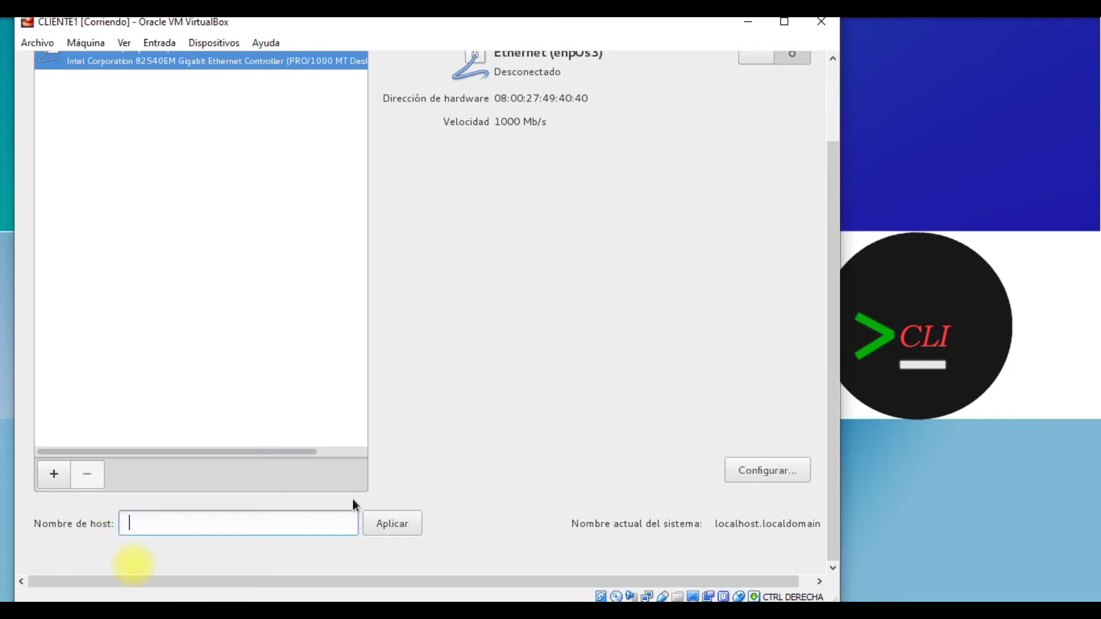
text(cliente1.example.com)
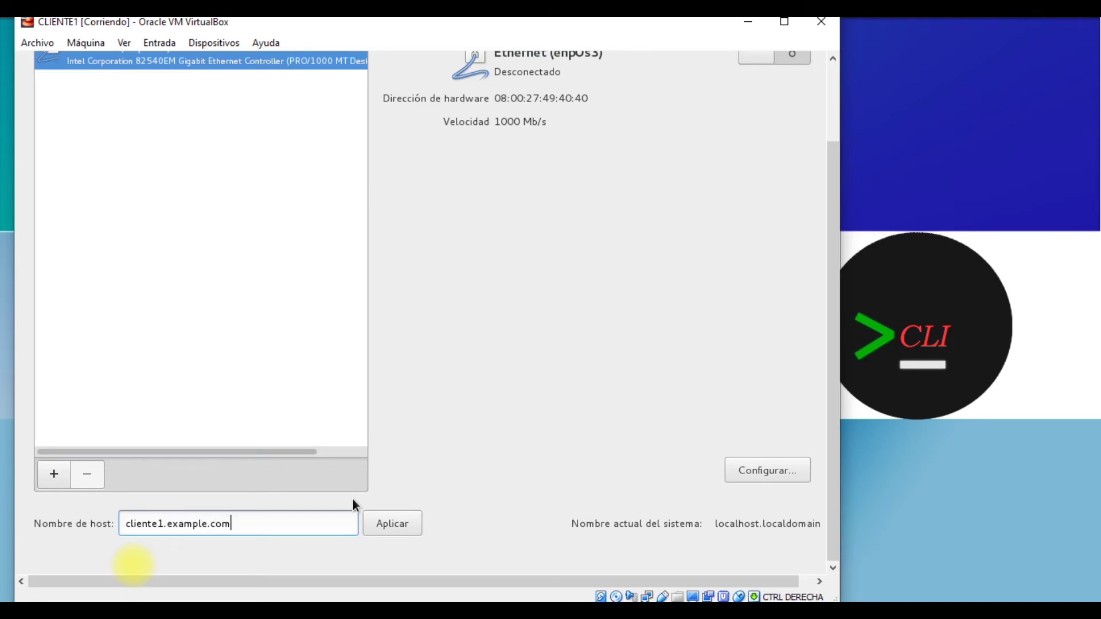
key(Tab)
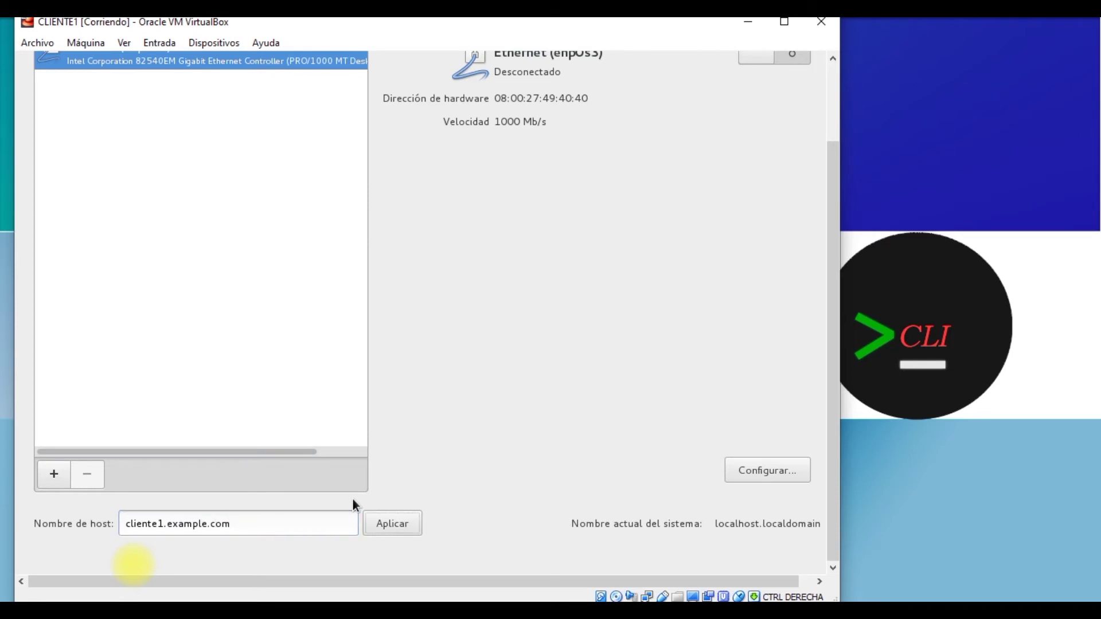
key(Return)
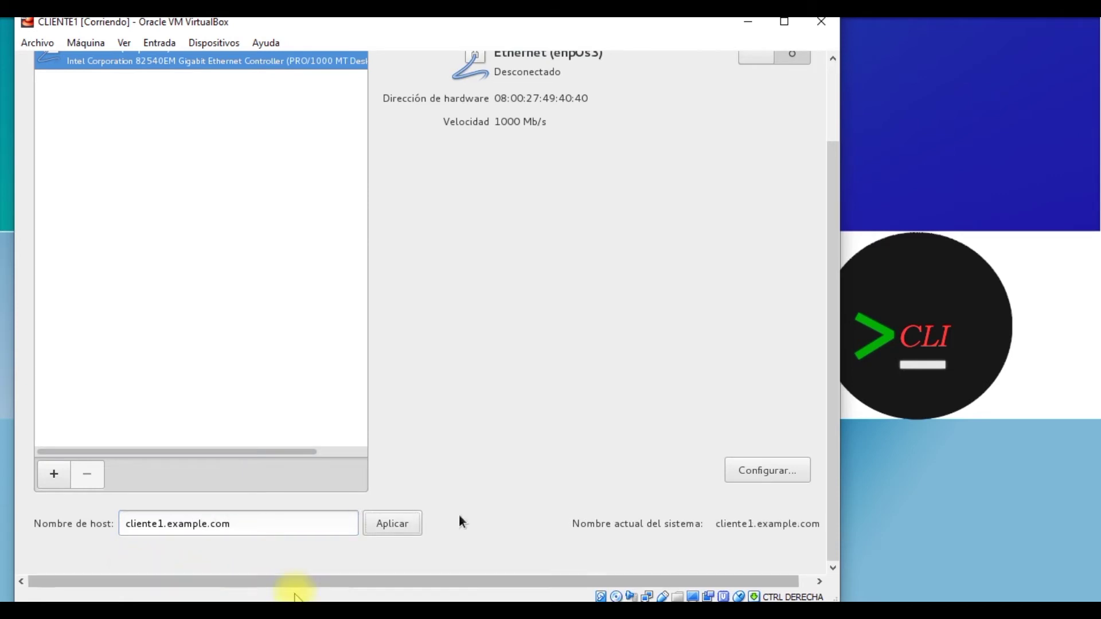
click(747, 474)
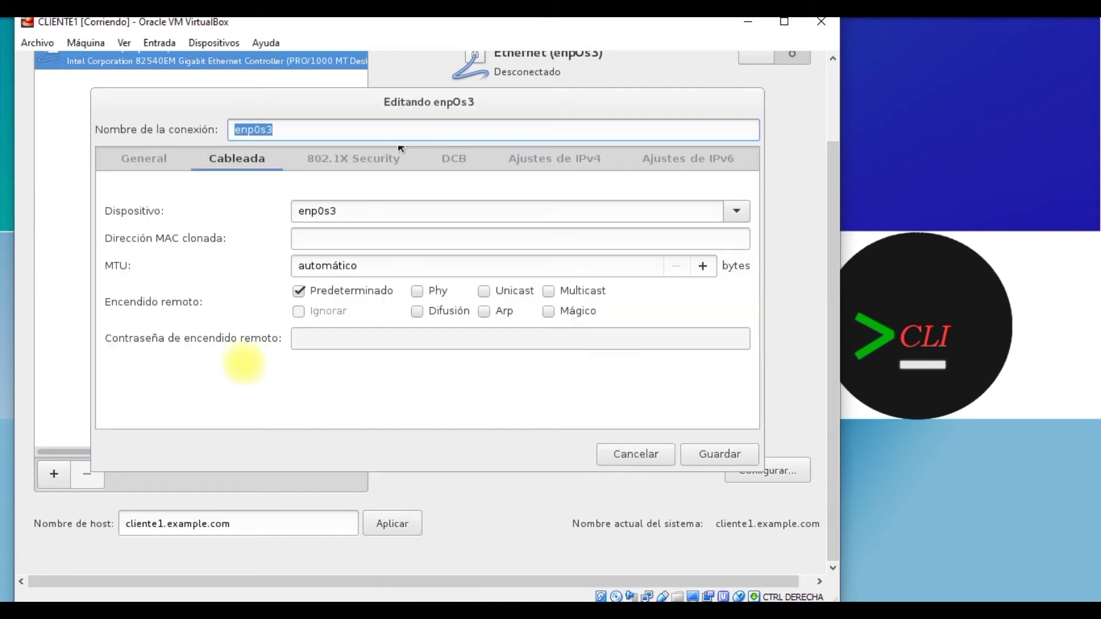
Step: Switch enp0s3 IPv4 to Manual and add the address 192.168.2.11
click(515, 158)
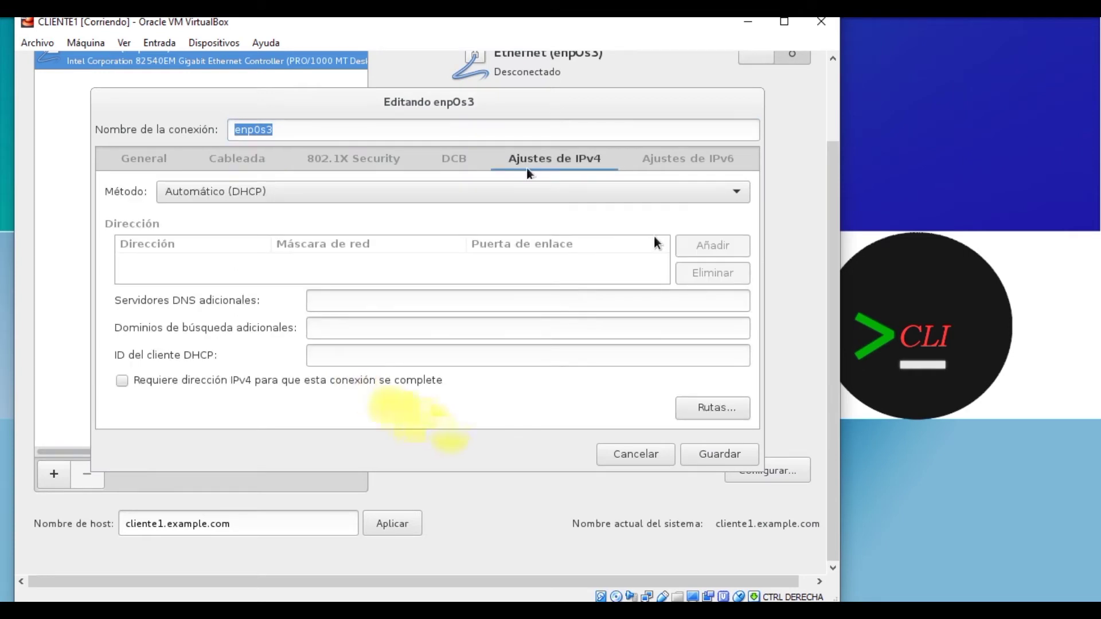
click(432, 193)
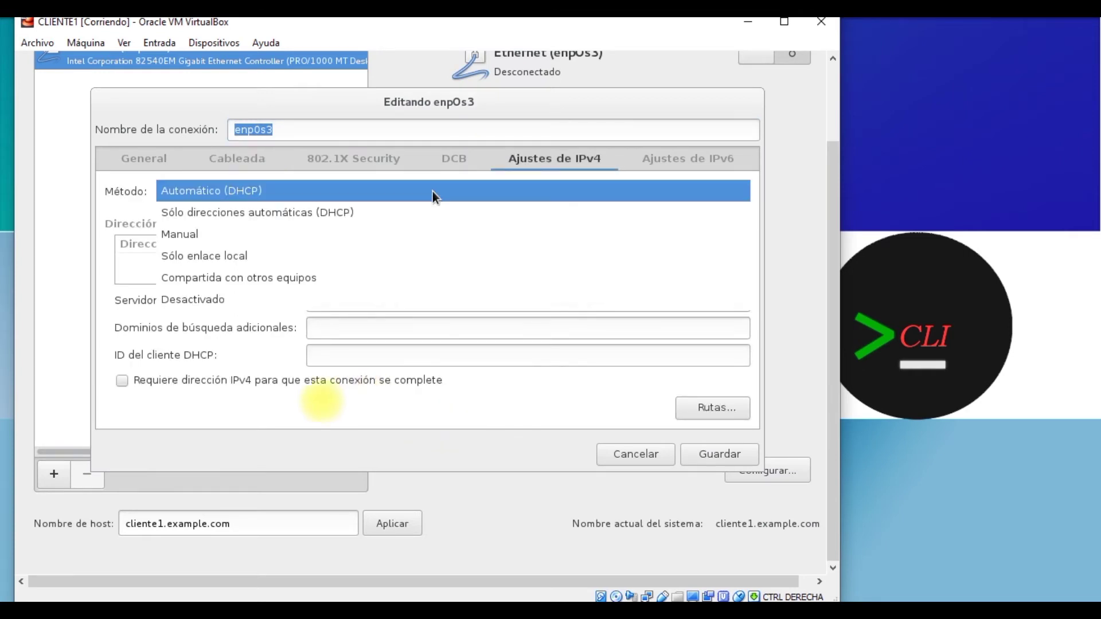
click(331, 232)
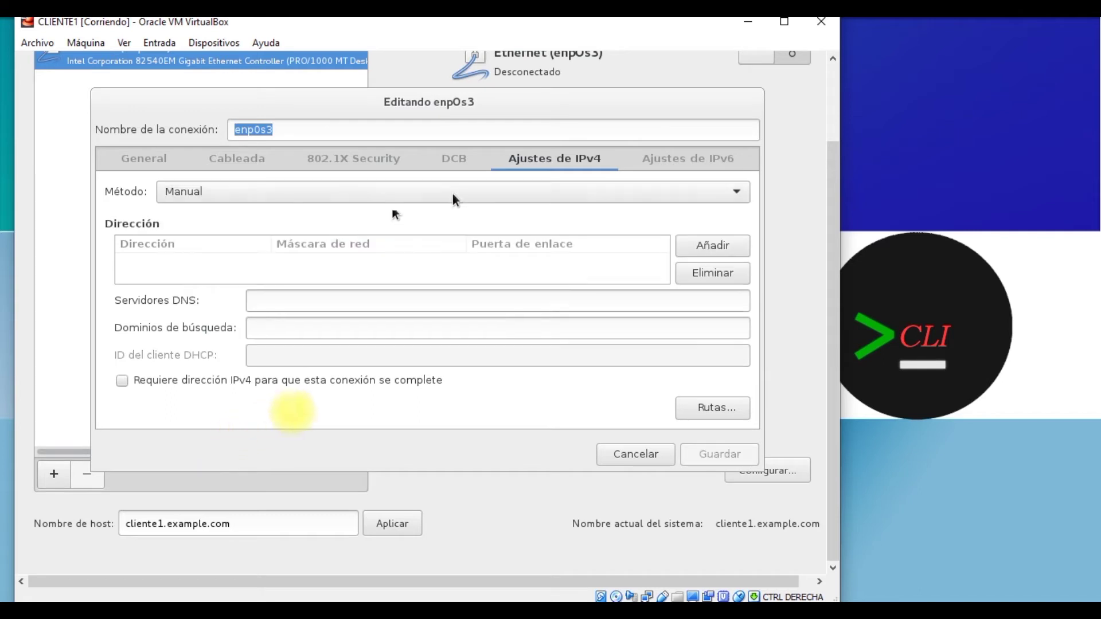
click(675, 247)
click(337, 274)
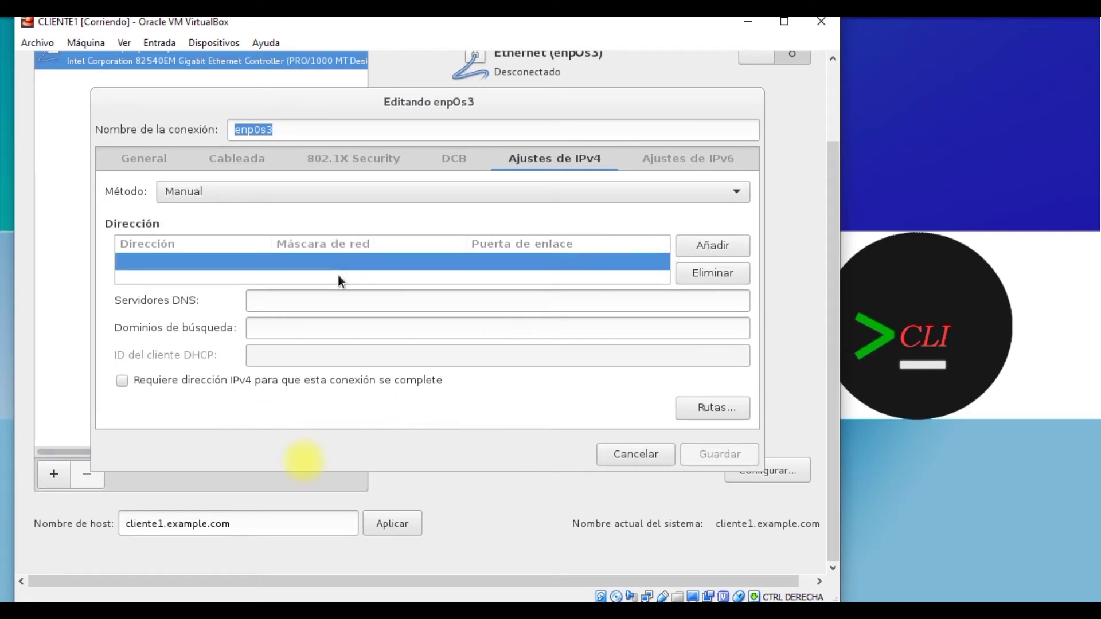
click(338, 276)
text(192.1)
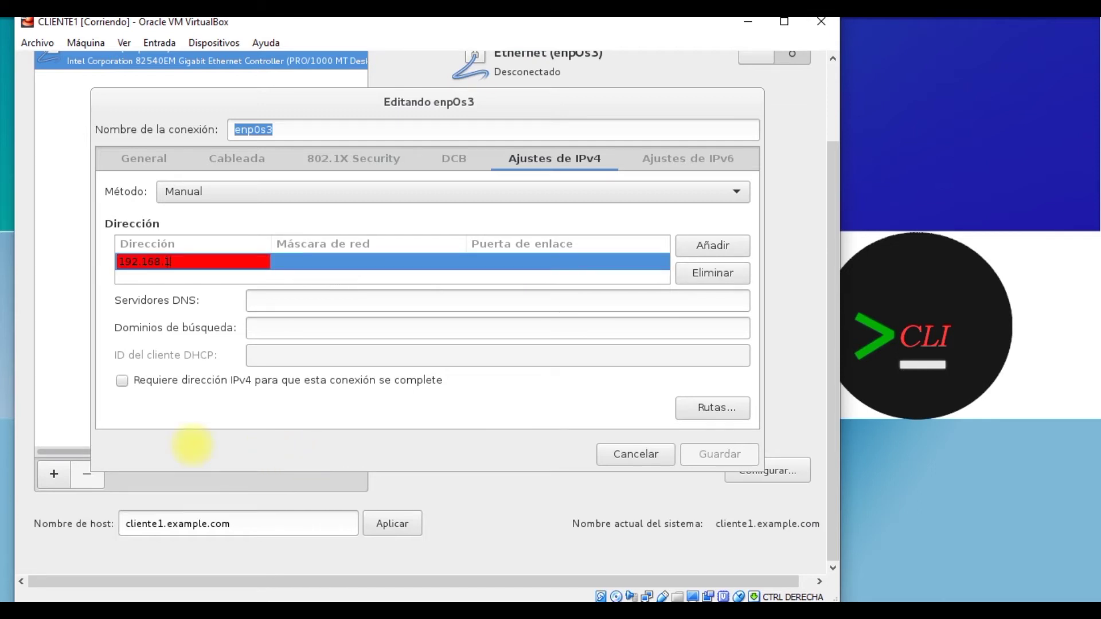
text(68.2.11)
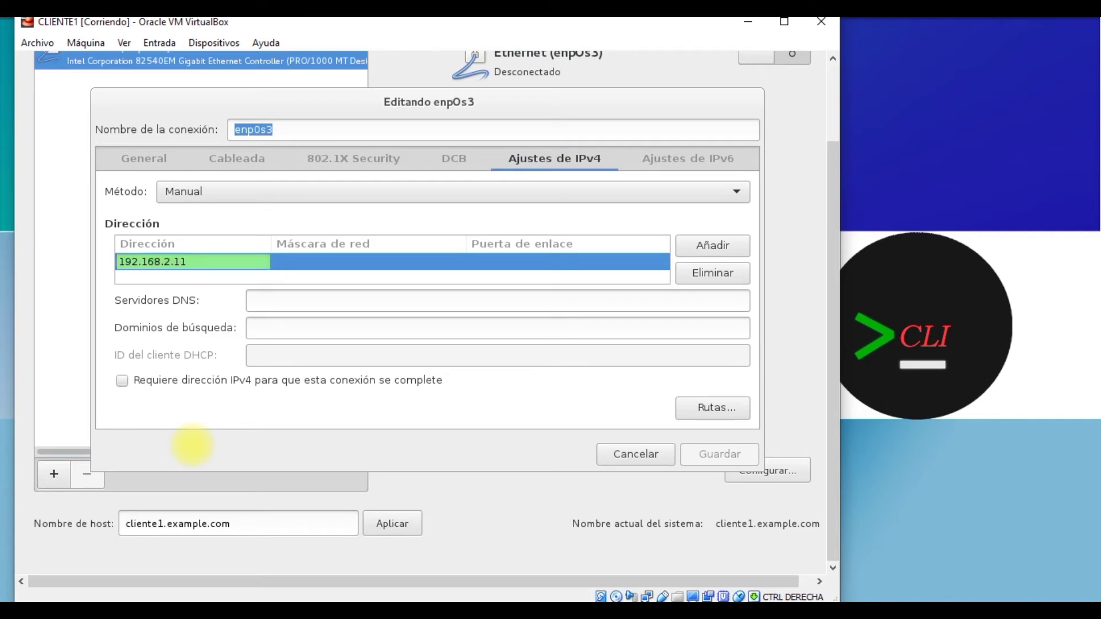
key(Tab)
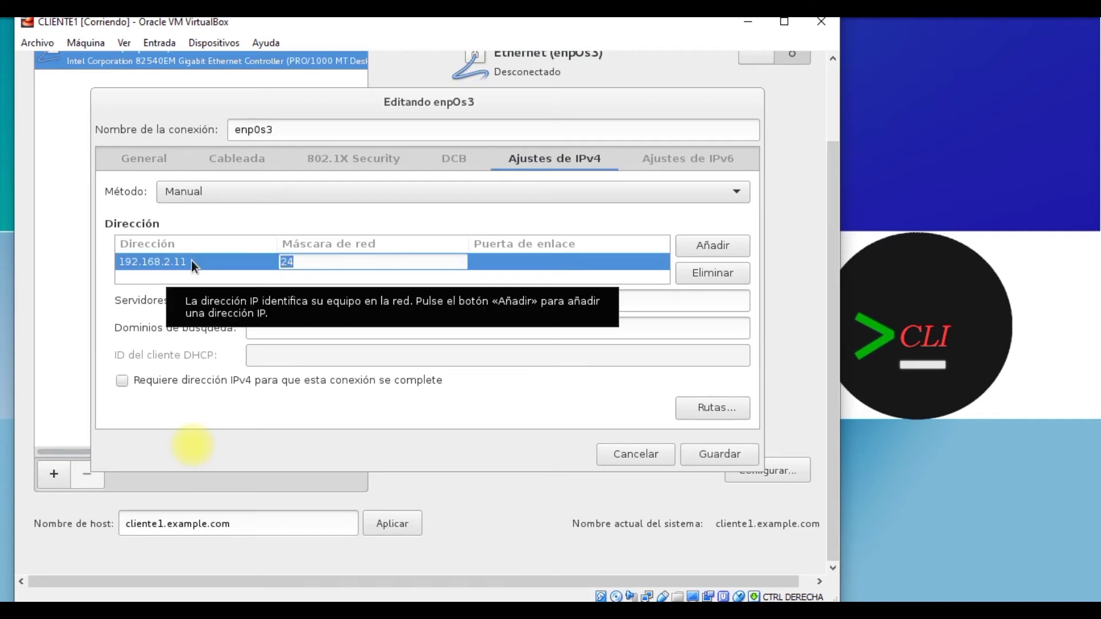
Step: Set netmask 24, gateway 192.168.2.2 and DNS 192.168.2.10, then save the connection
key(Tab)
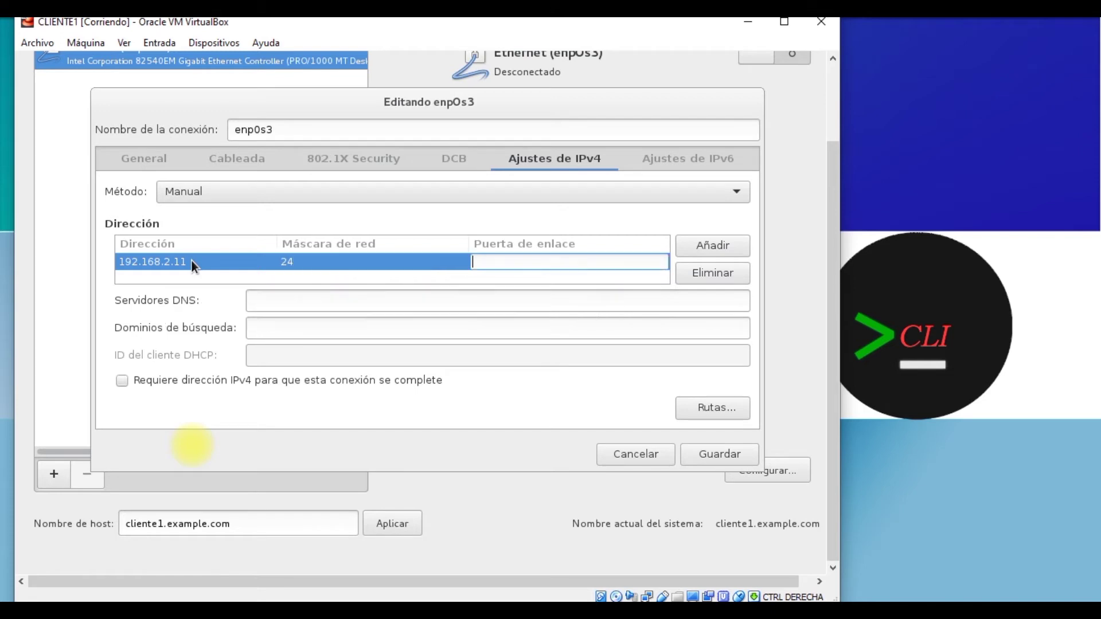
text(192.16)
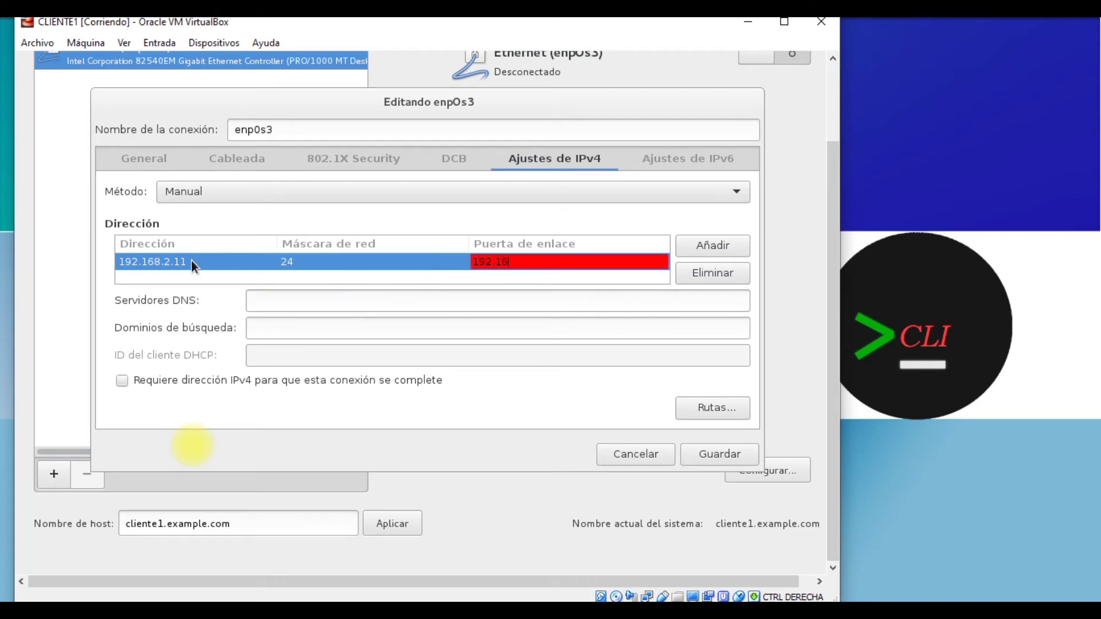
text(.2.2)
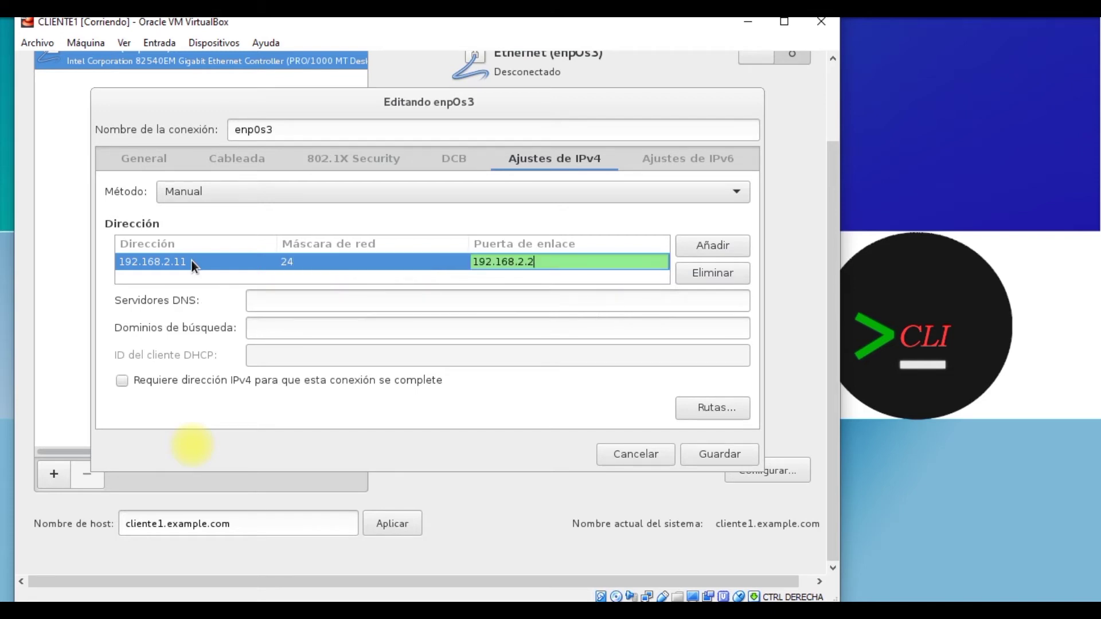
click(191, 262)
click(279, 300)
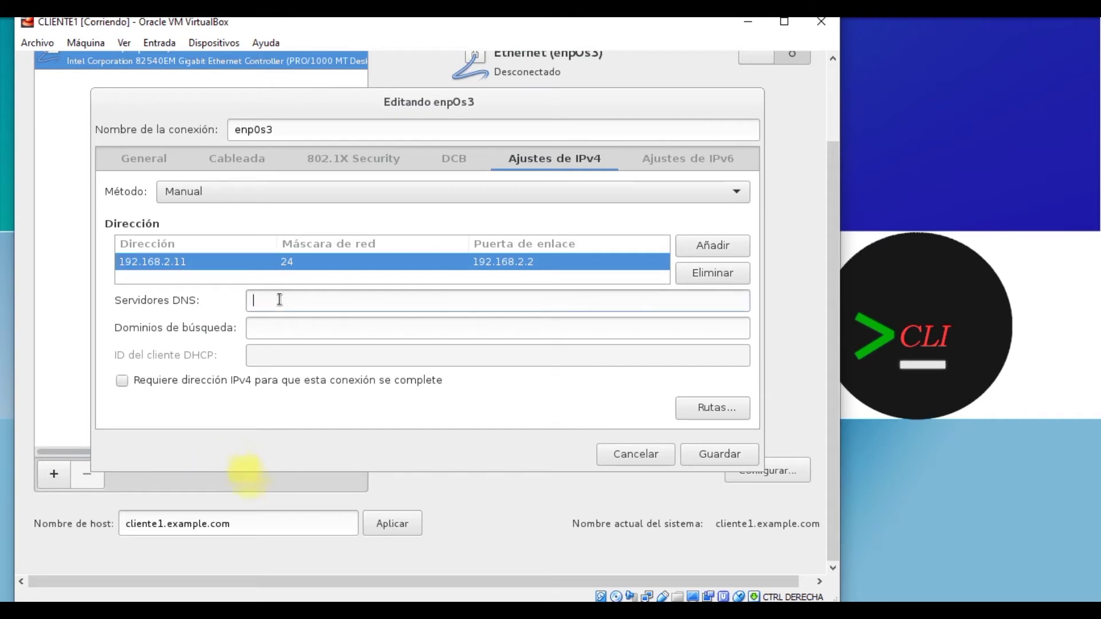
text(192.168)
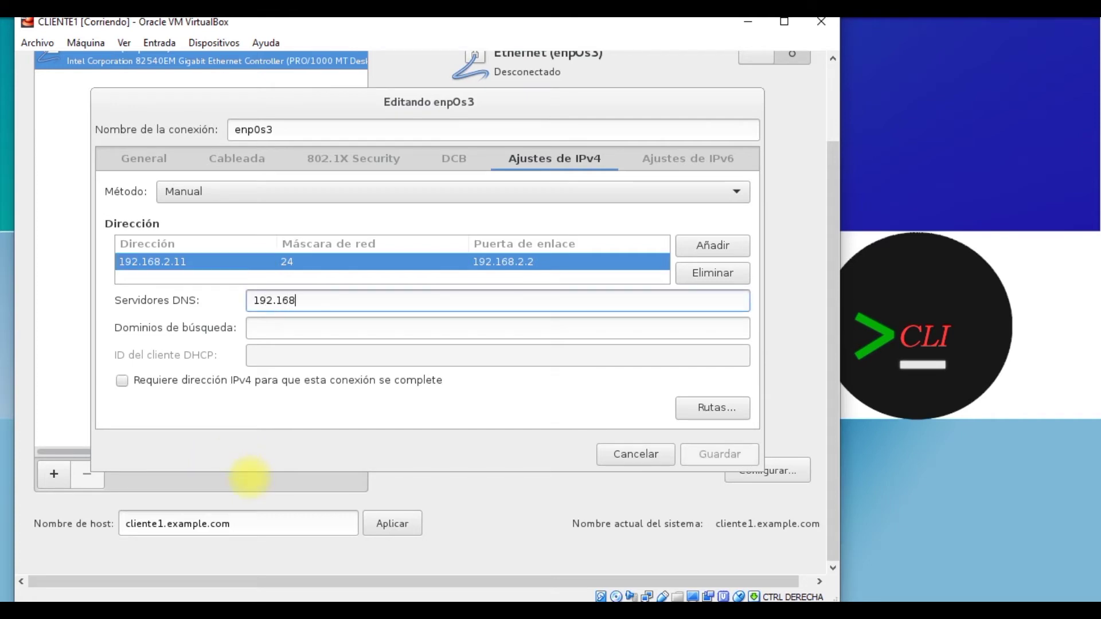
text(.2.10)
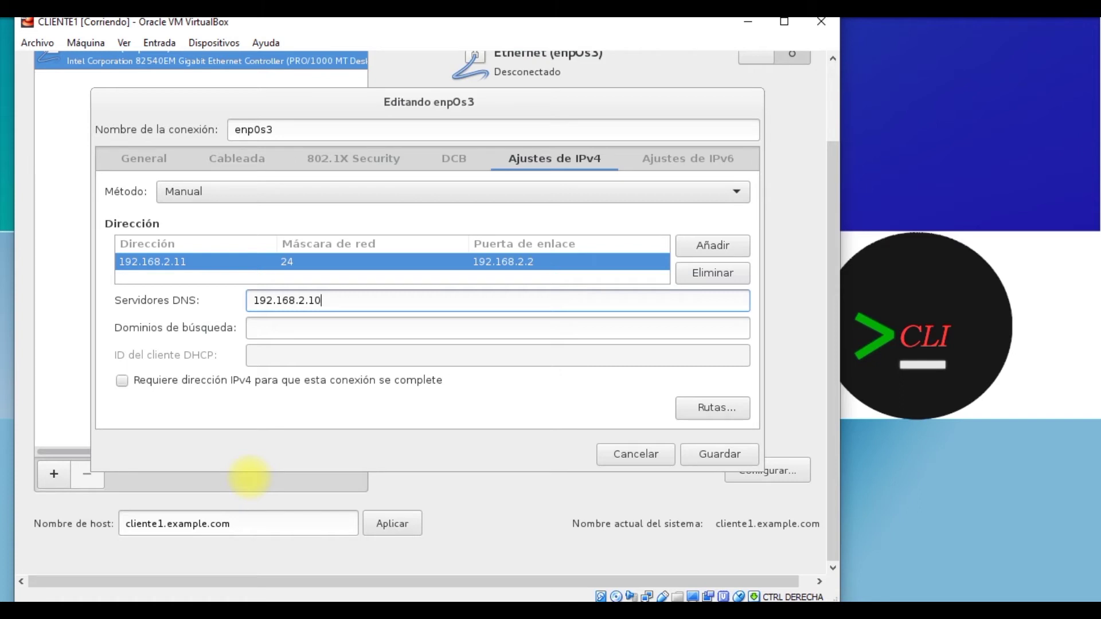
triple_click(334, 302)
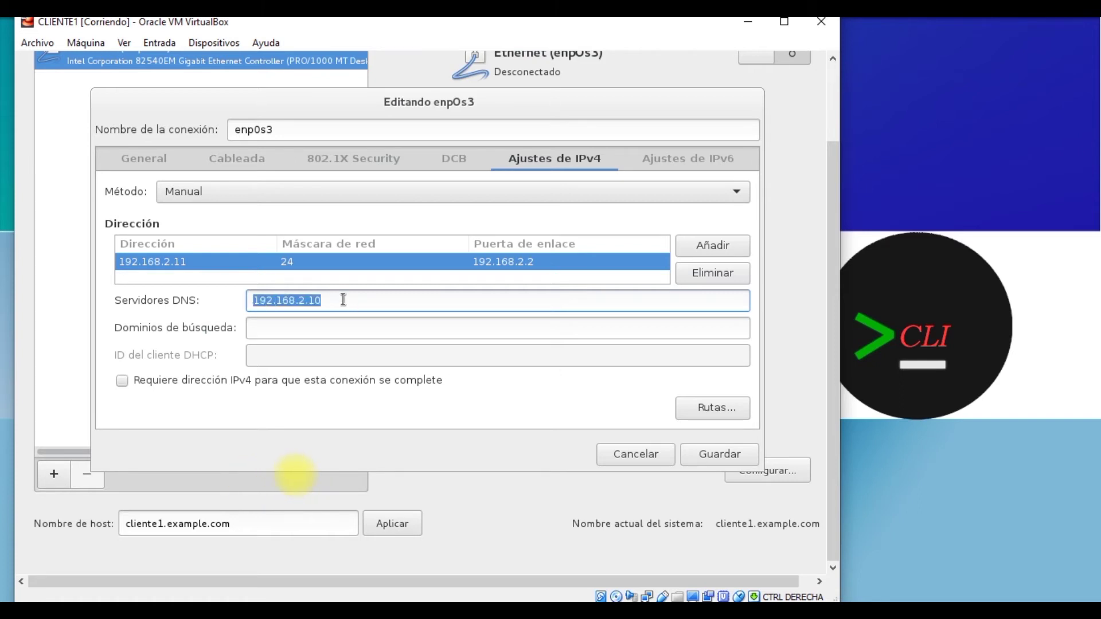
click(338, 300)
click(613, 376)
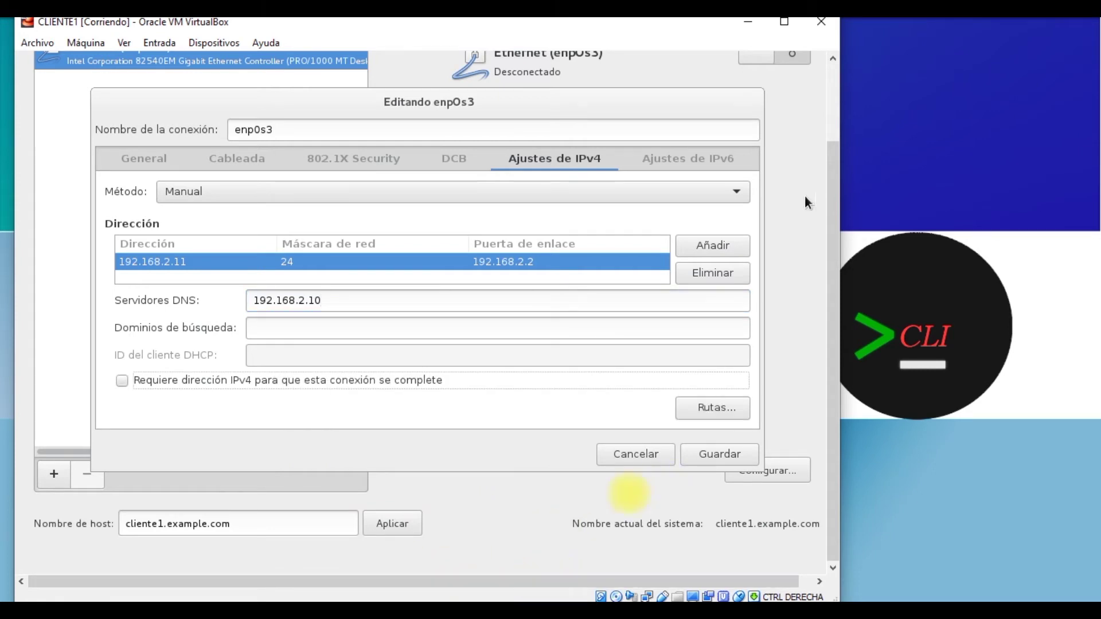
key(Return)
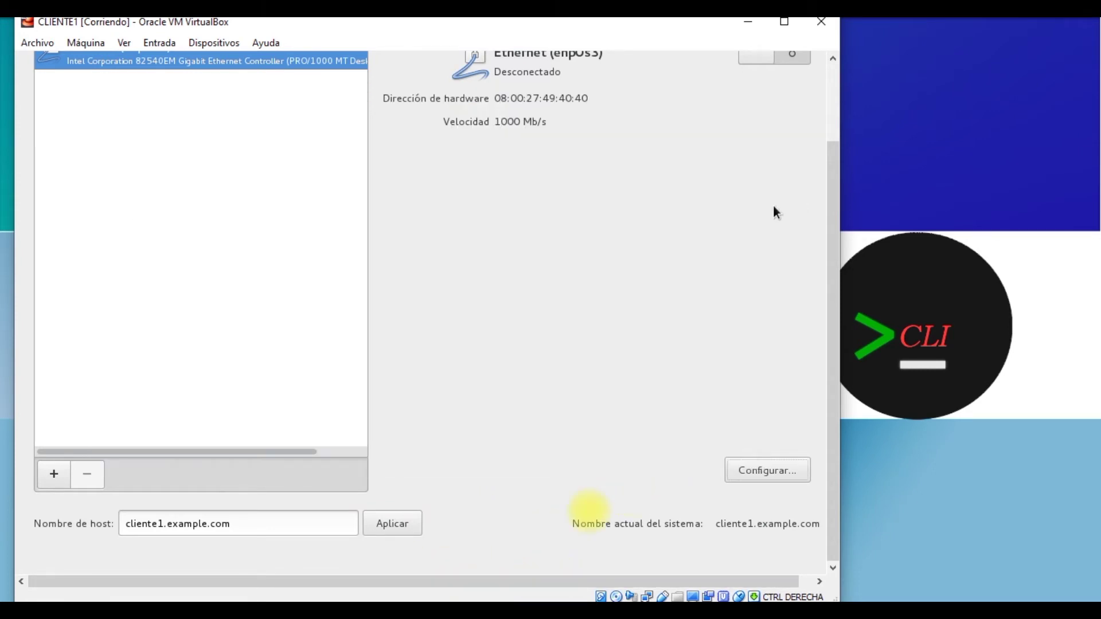
Step: Connect Ethernet enp0s3 and return to the installation summary
click(781, 63)
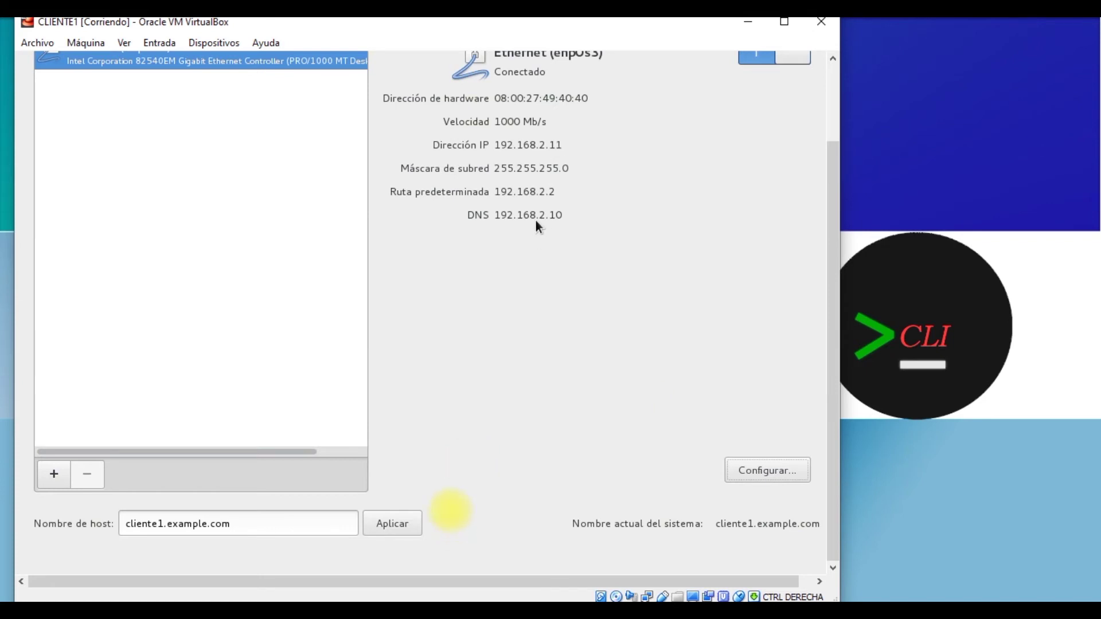
click(833, 100)
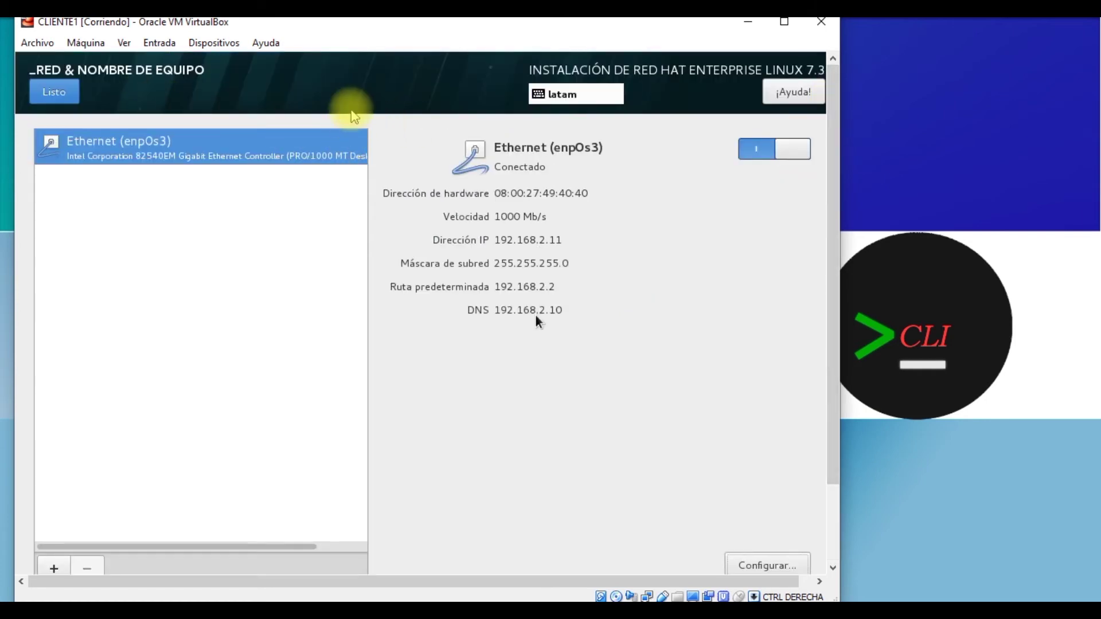
click(64, 92)
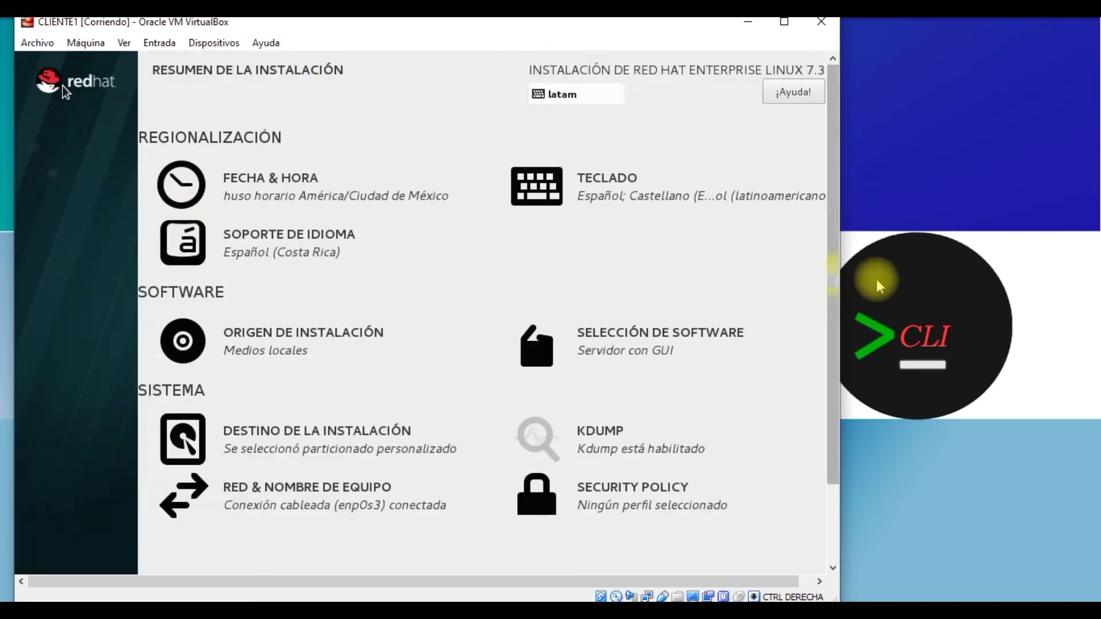
scroll(836, 373, down, 3)
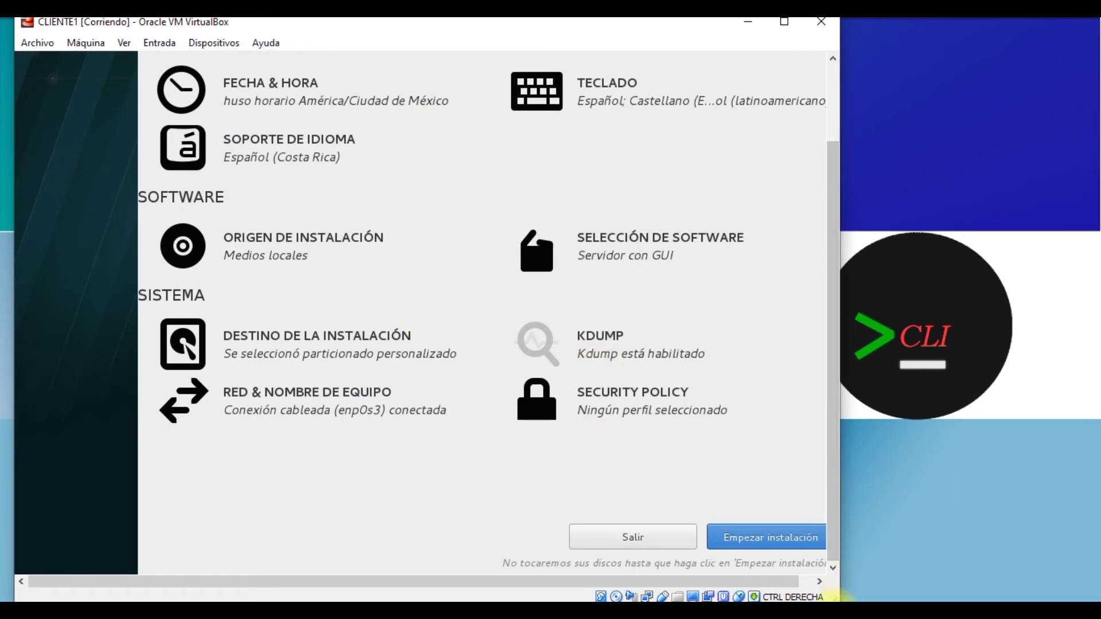
Step: Begin the RHEL 7.3 installation and bring up the root password settings
click(741, 402)
click(723, 537)
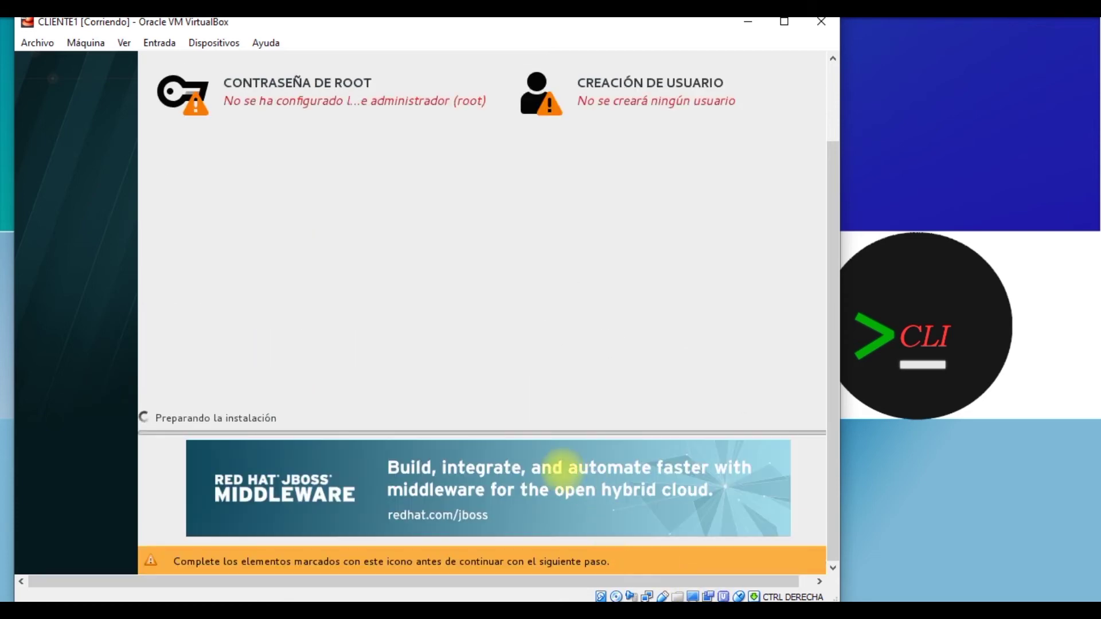
click(395, 111)
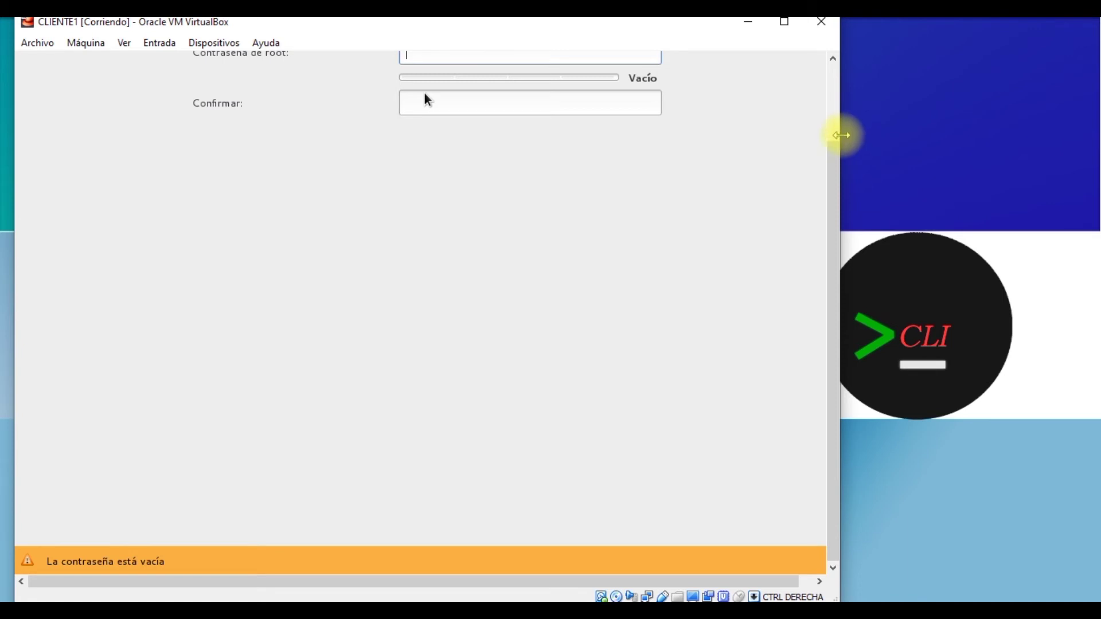
Step: Enter and confirm a six-character root password, then accept it with Listo
click(834, 128)
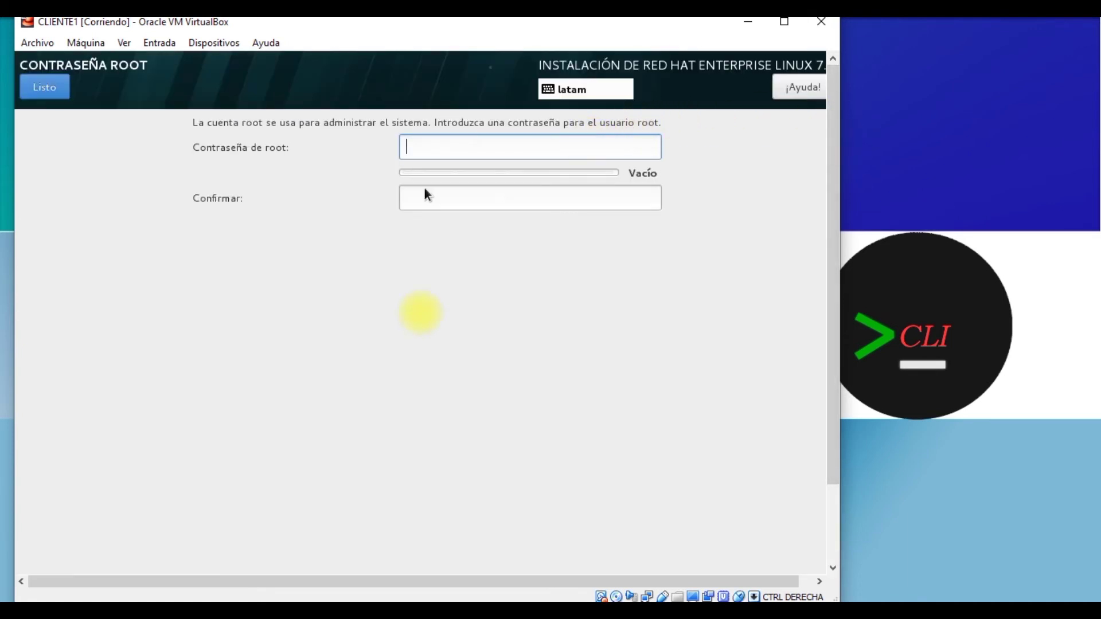
text(redhat)
key(Tab)
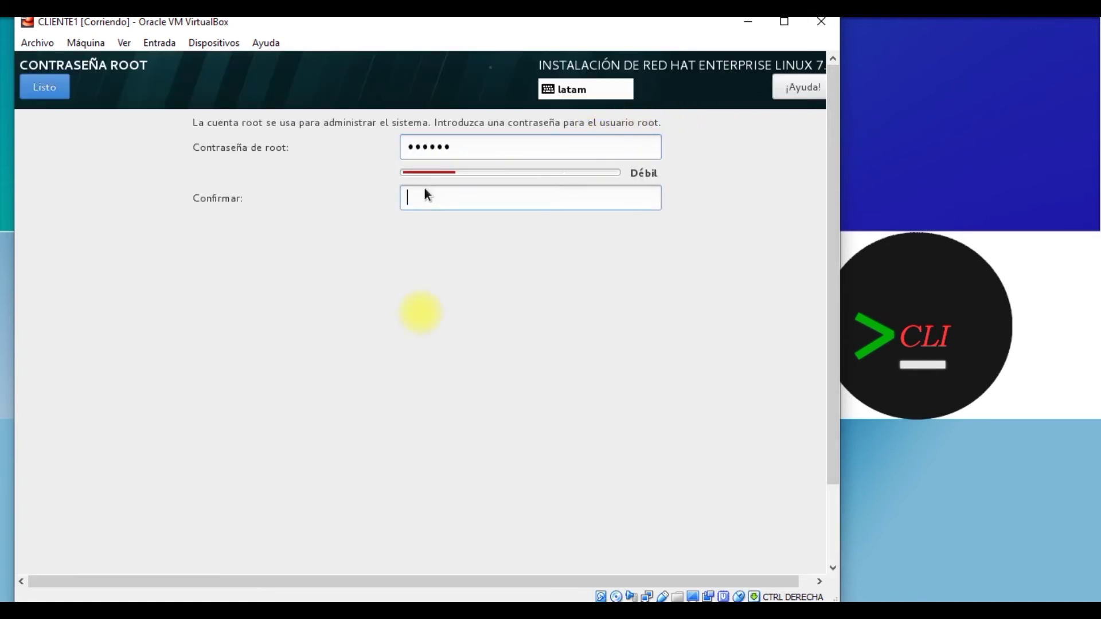
text(redhat)
click(54, 94)
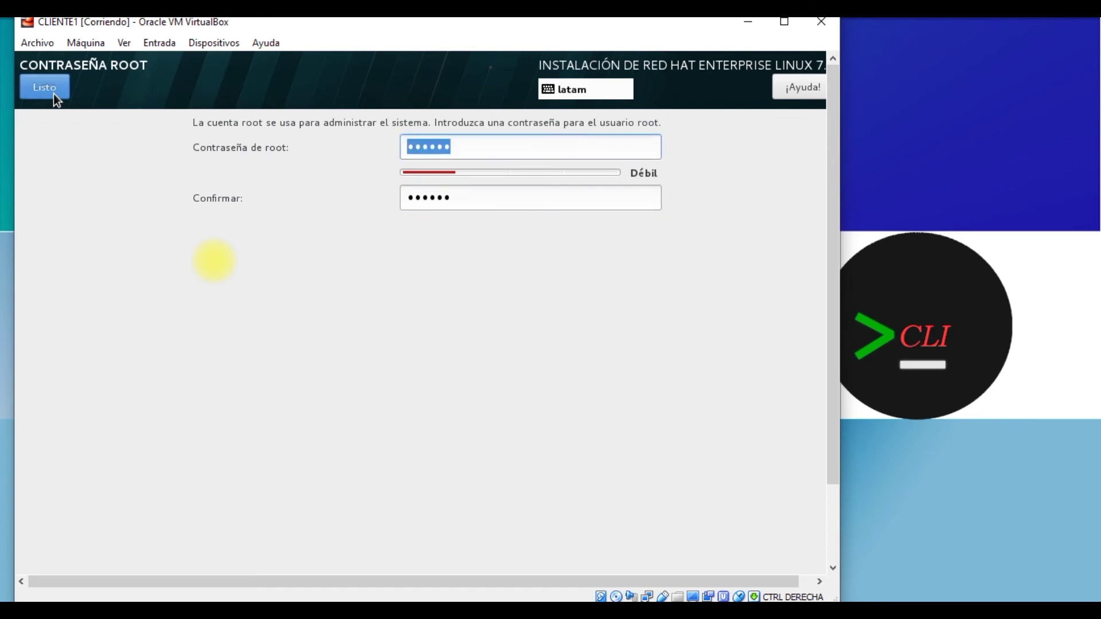
click(53, 94)
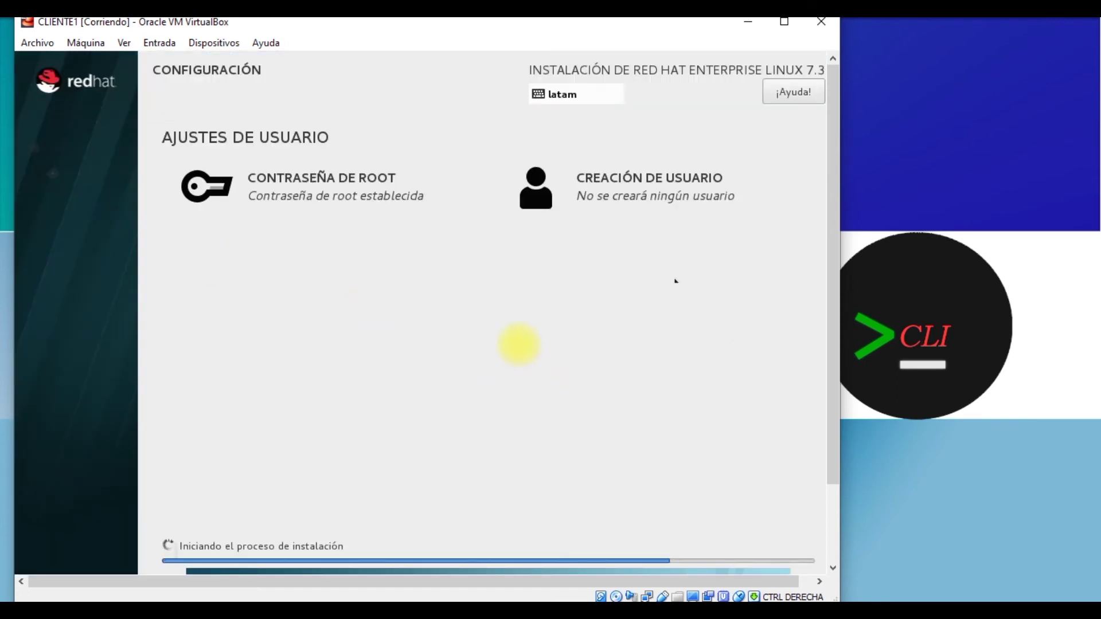
Step: Create user sysadmin as an administrator with a confirmed password, then accept with Listo
click(654, 197)
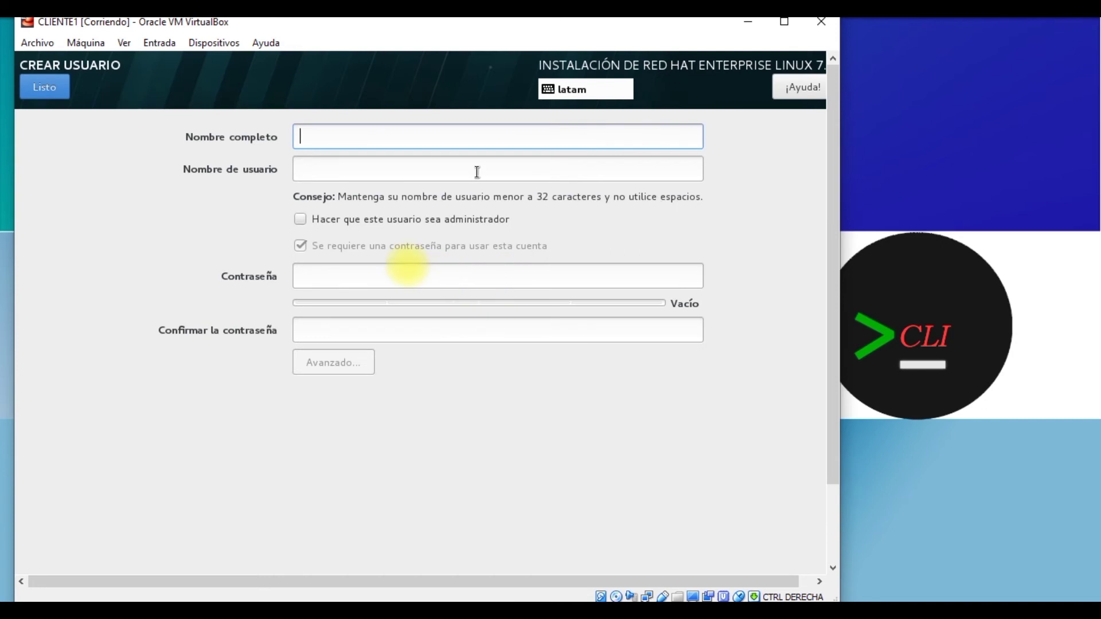
text(sysadmin)
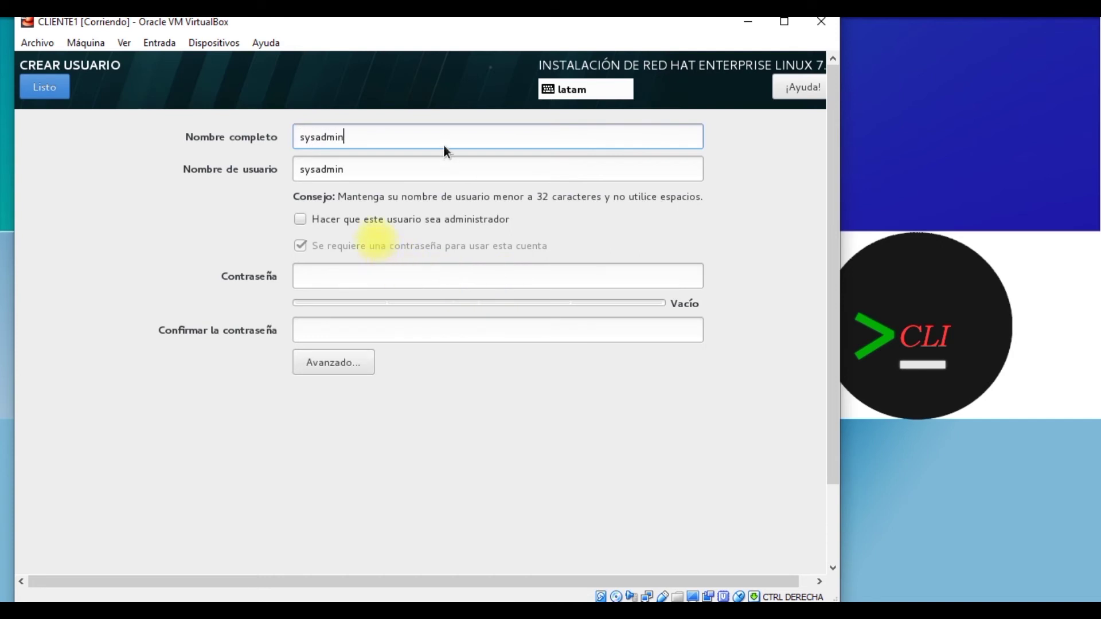
key(Tab)
key(Tab)
key(space)
key(Tab)
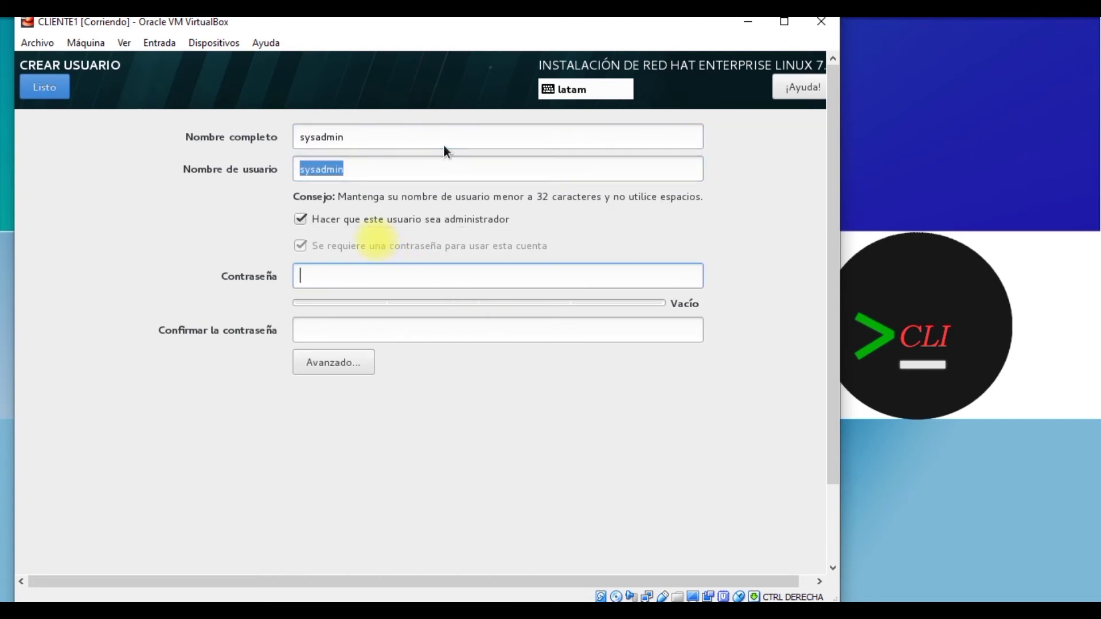
text(redhat)
key(Tab)
text(redha)
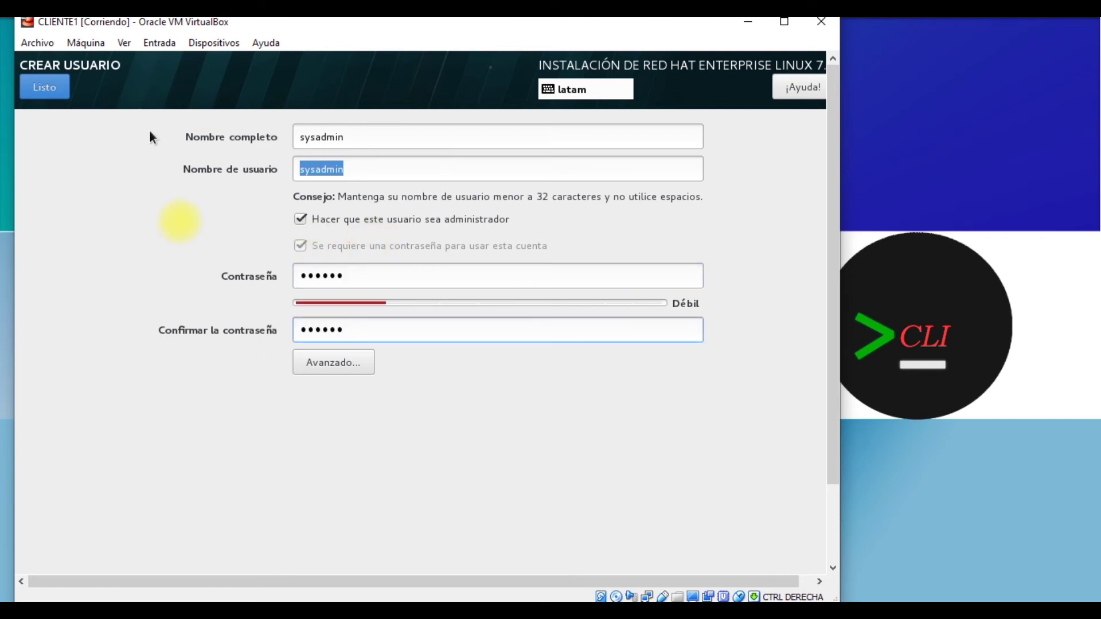
text(t)
click(45, 97)
click(46, 96)
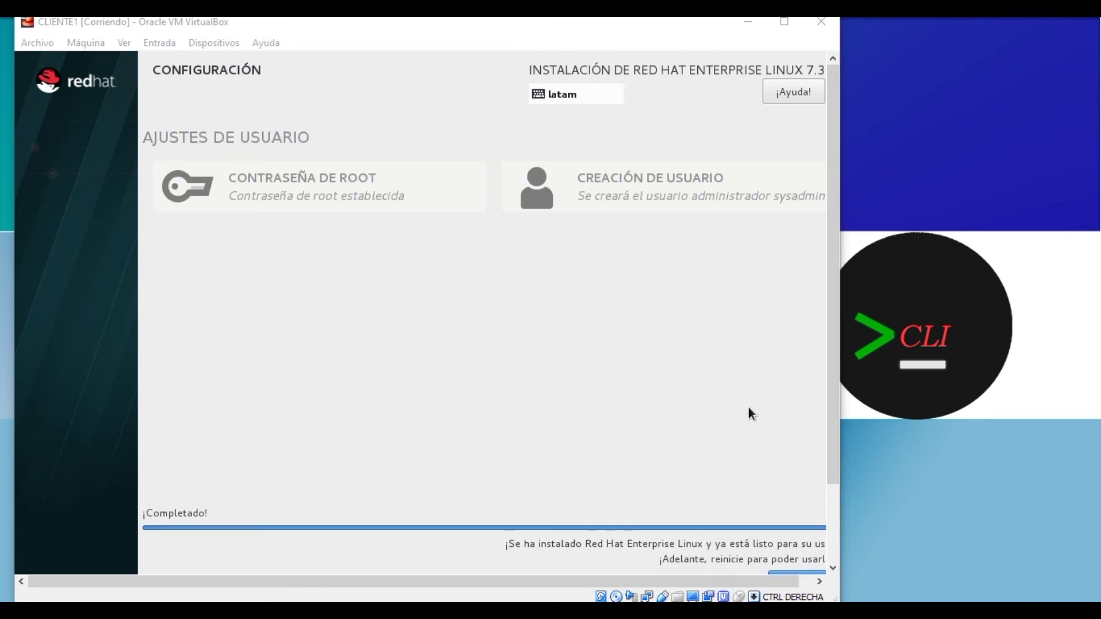
Step: Widen the VirtualBox window, scroll down, and reboot the finished installation with Reiniciar
click(616, 375)
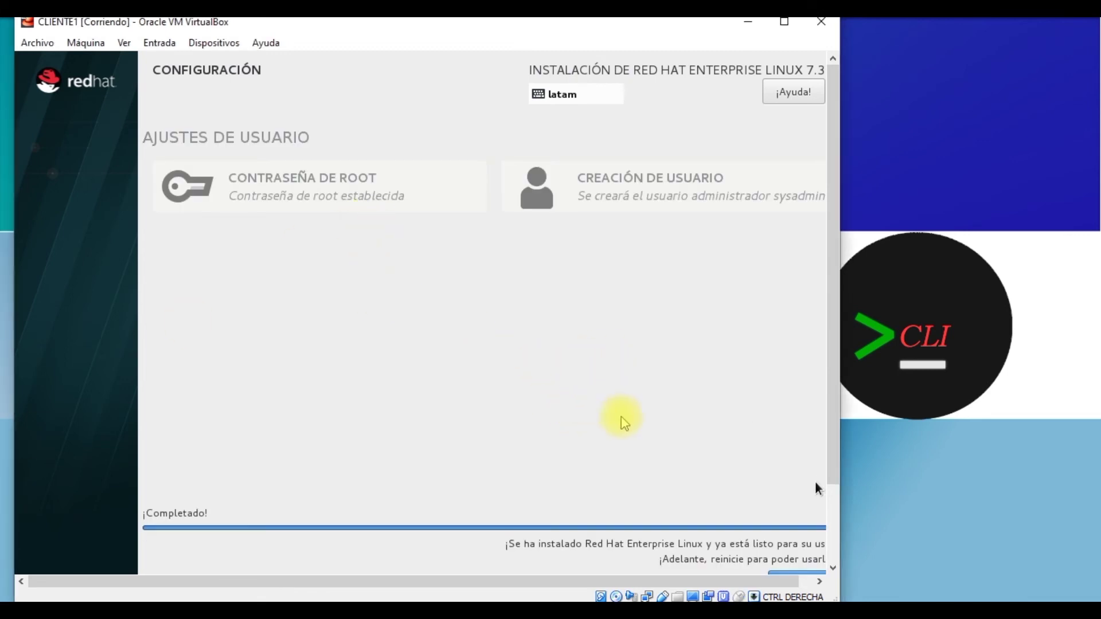
drag(836, 596, 883, 590)
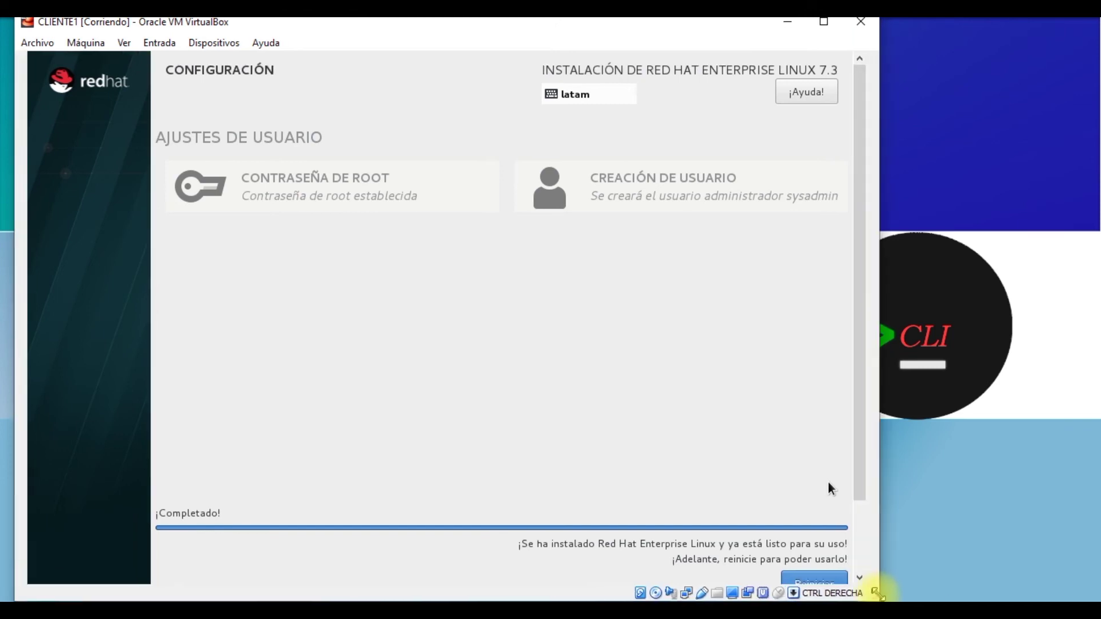
scroll(866, 501, down, 2)
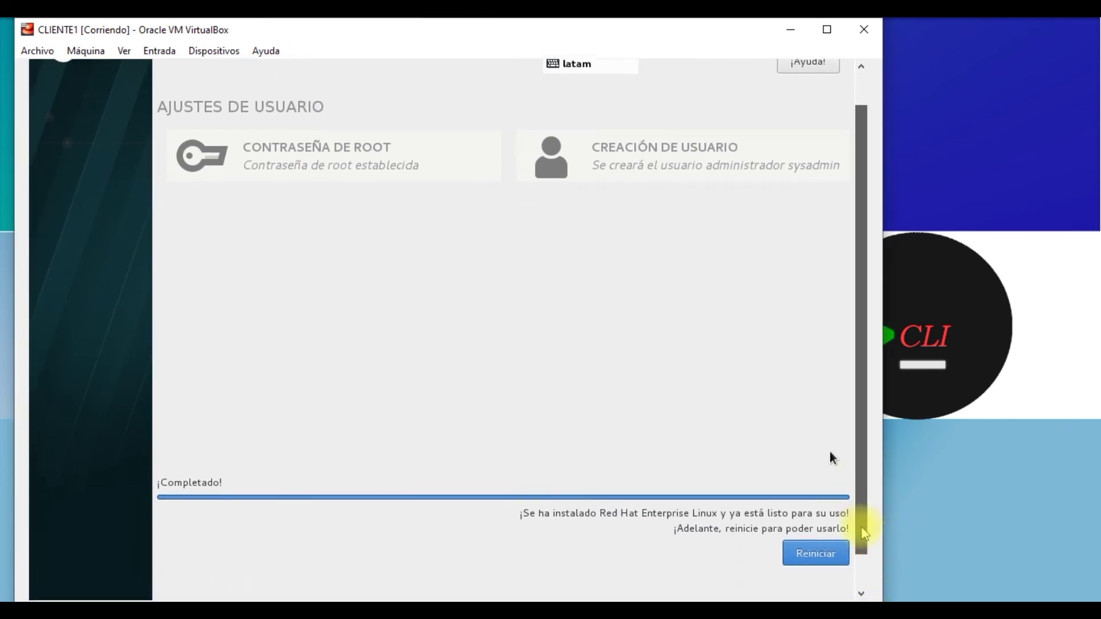
click(816, 551)
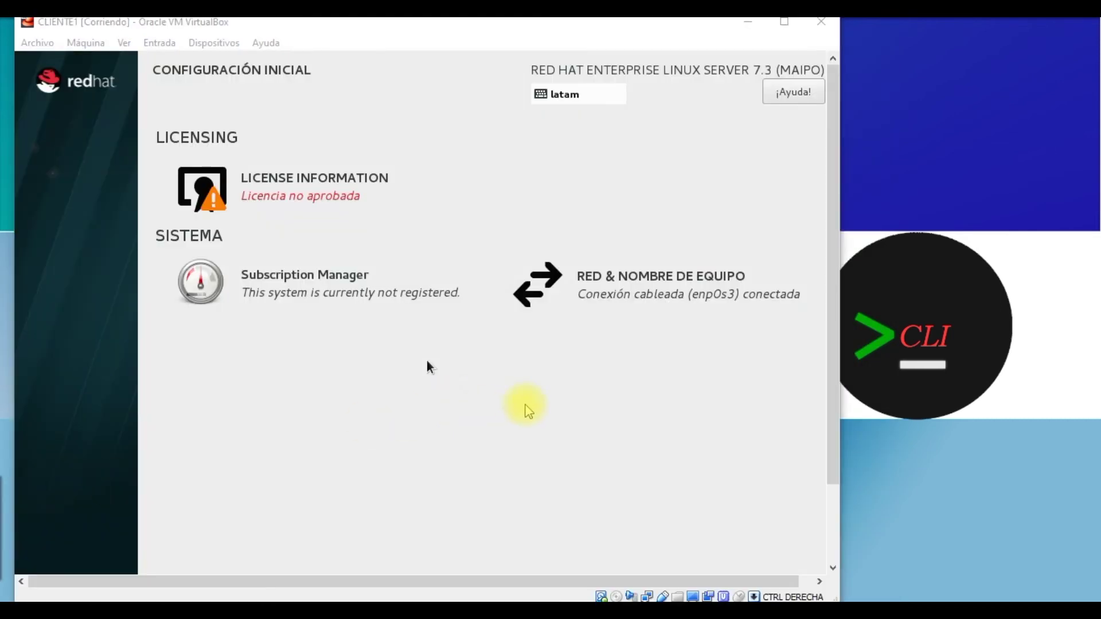
Step: Accept the RHEL license agreement and finish the initial configuration with FINALIZAR CONFIGURACIÓN
click(519, 410)
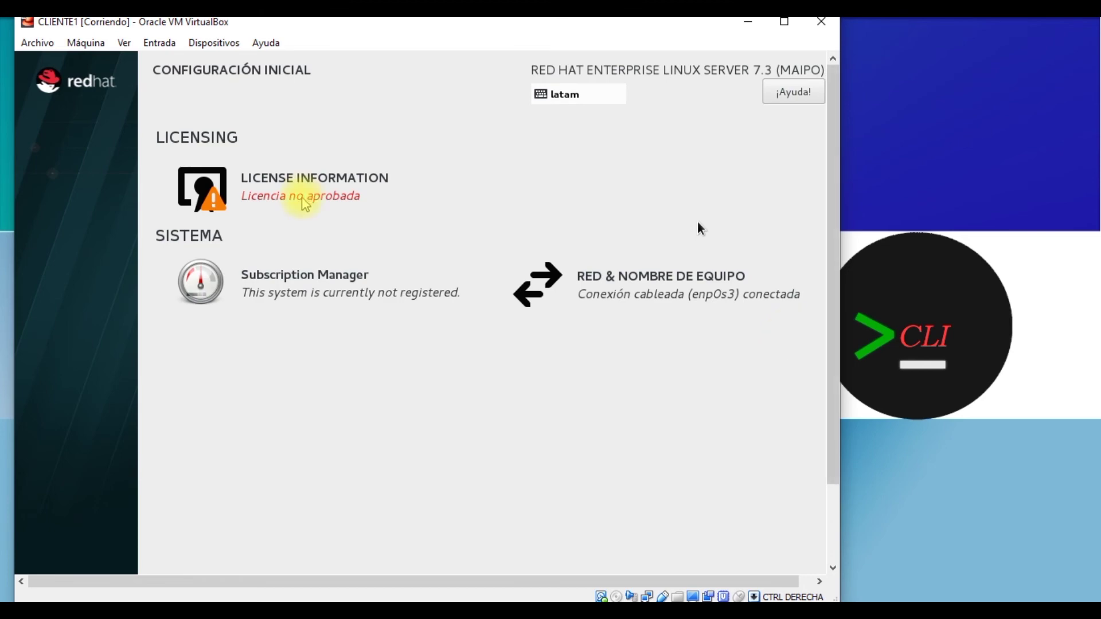
click(243, 187)
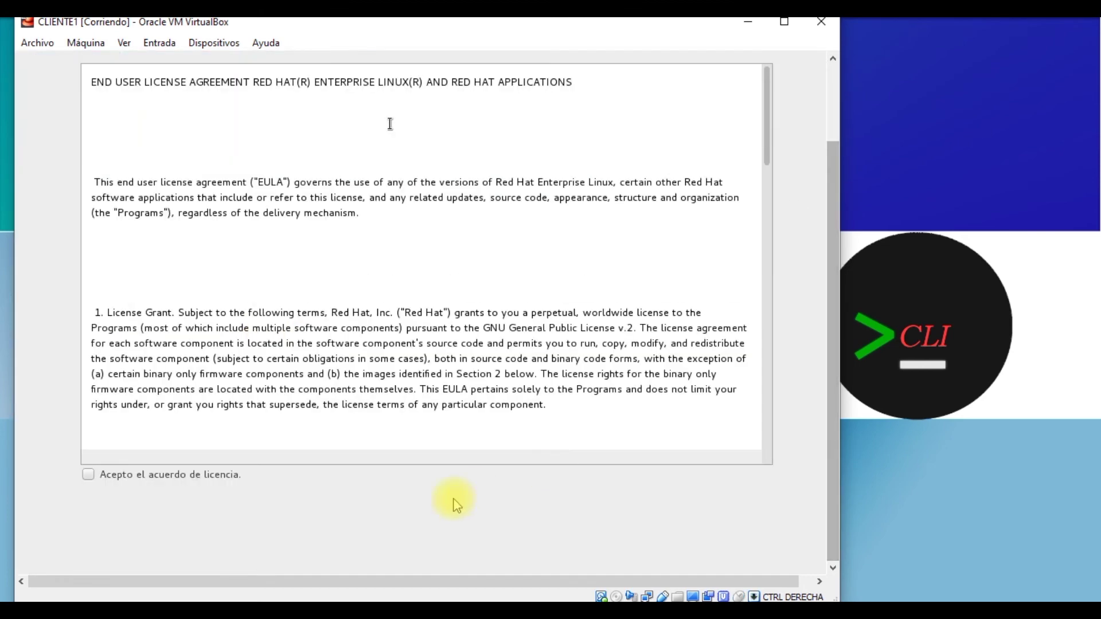
click(121, 479)
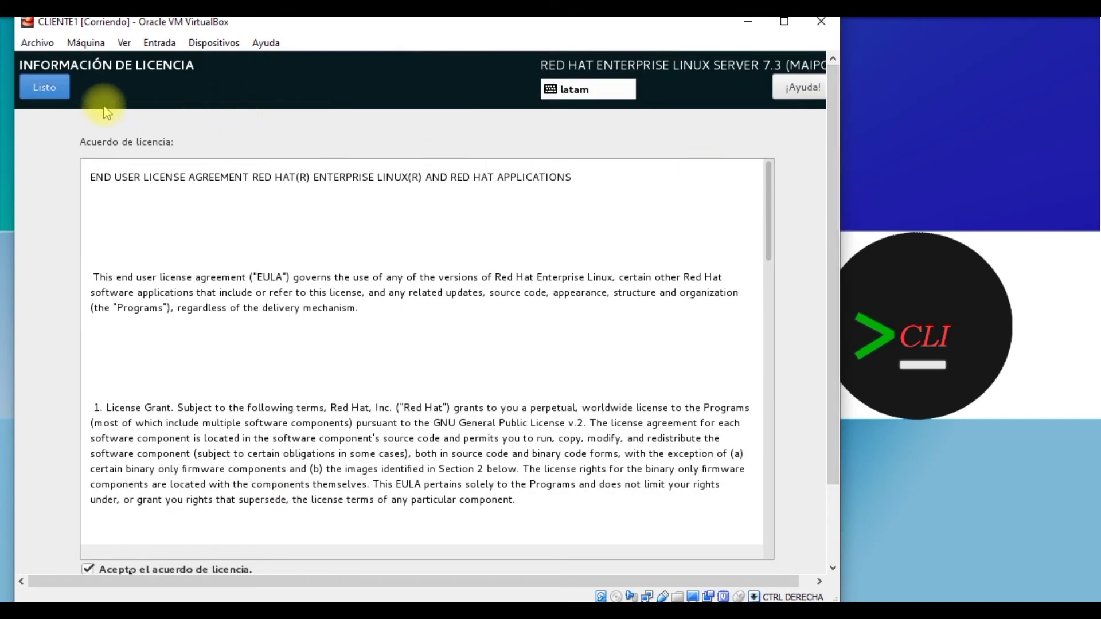
click(44, 86)
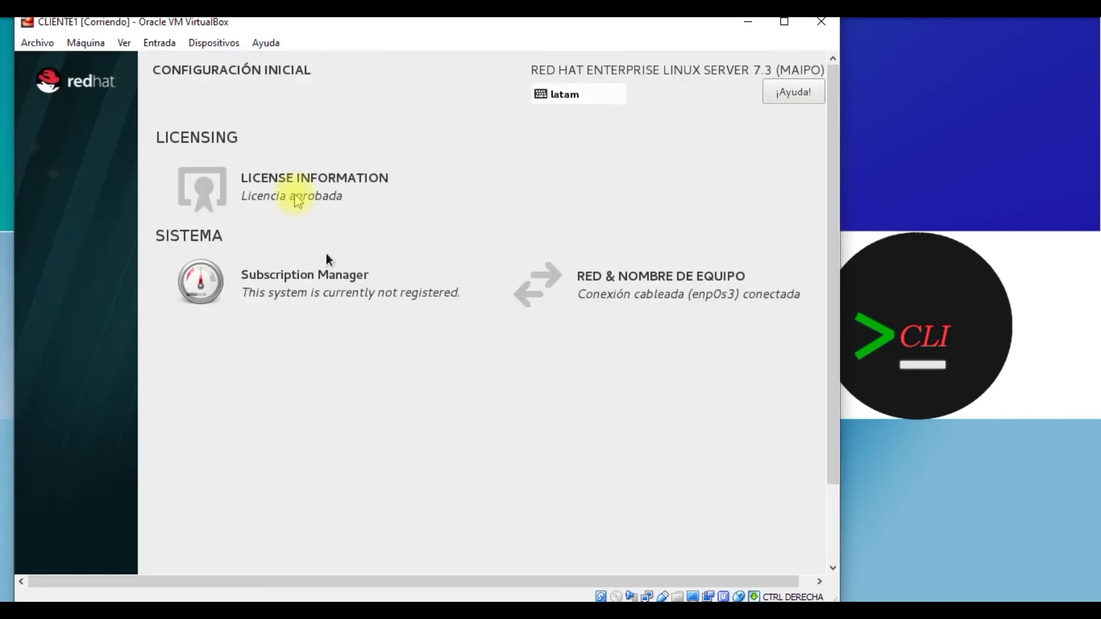
drag(825, 248, 815, 430)
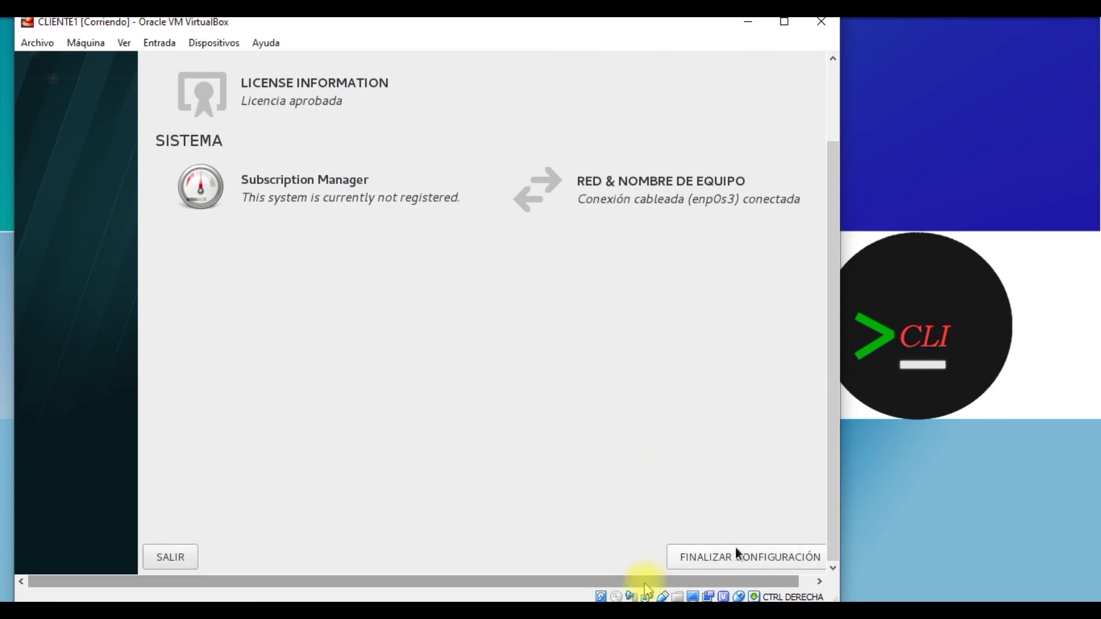
click(776, 548)
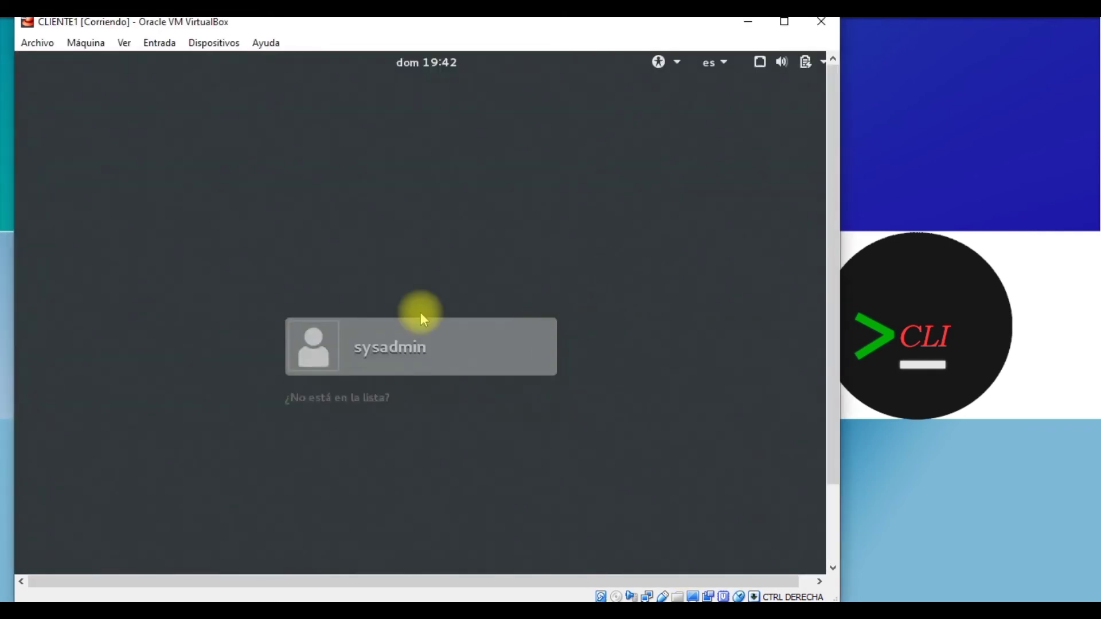
Step: Log in as sysadmin with the account password
click(380, 367)
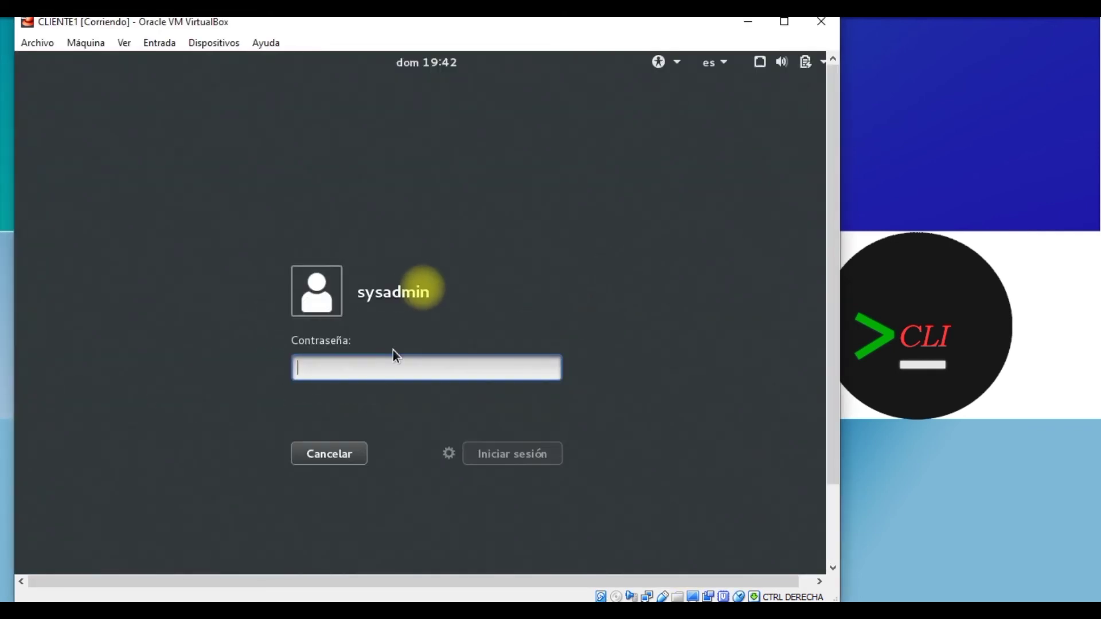
text(******)
key(Return)
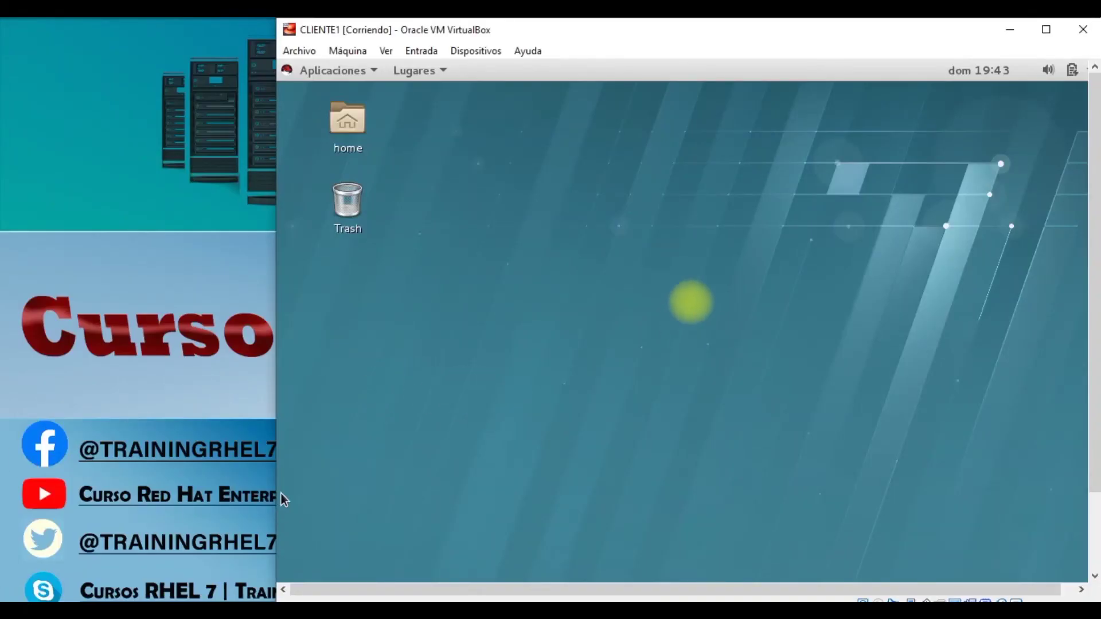
Step: Open a maximized terminal from the desktop and run 'ip a | grep inet ; hostnamectl'
right_click(576, 218)
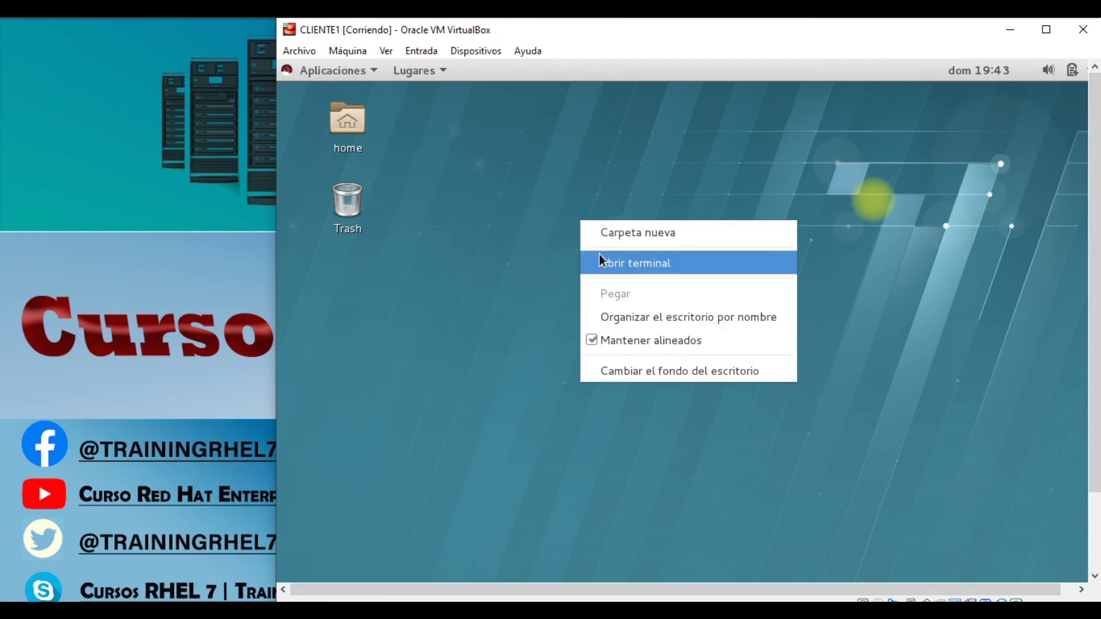
click(602, 264)
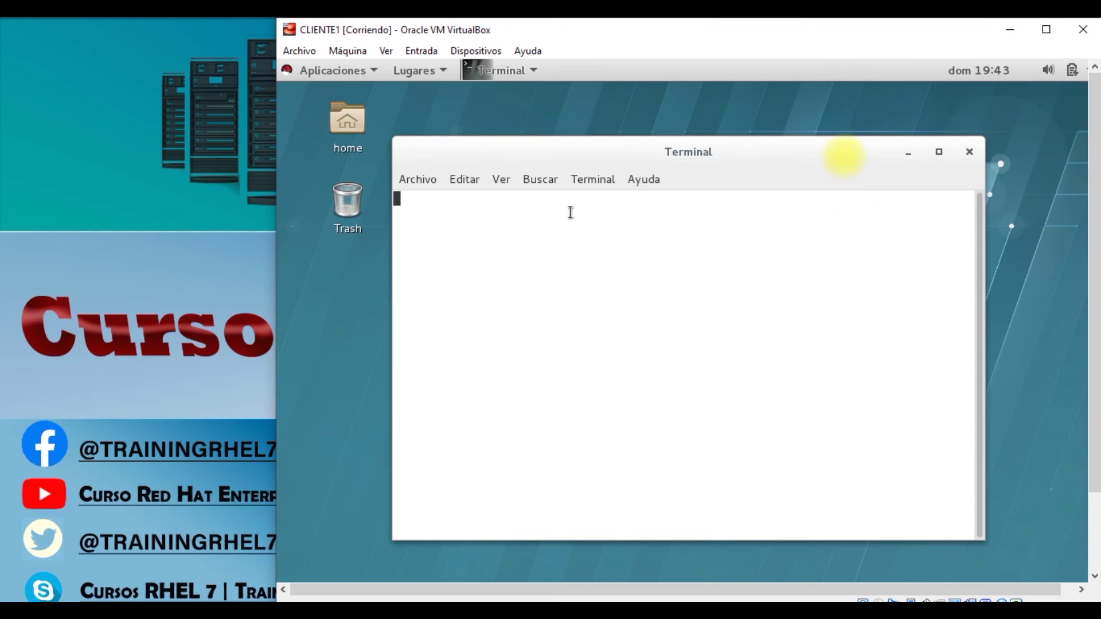
double_click(571, 149)
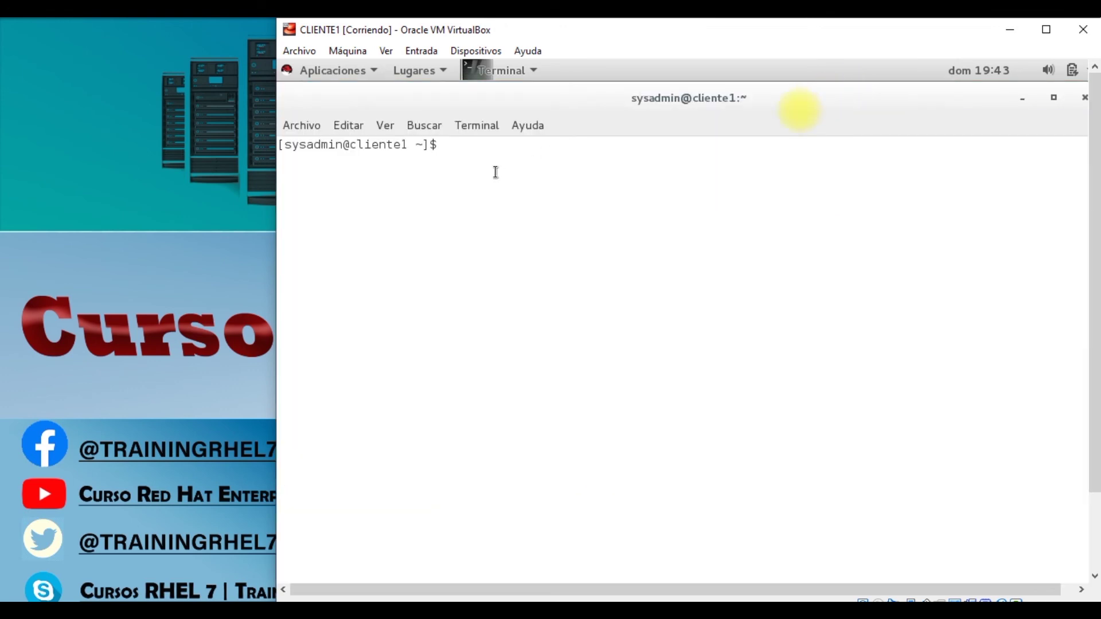
text(ip a | grep inet )
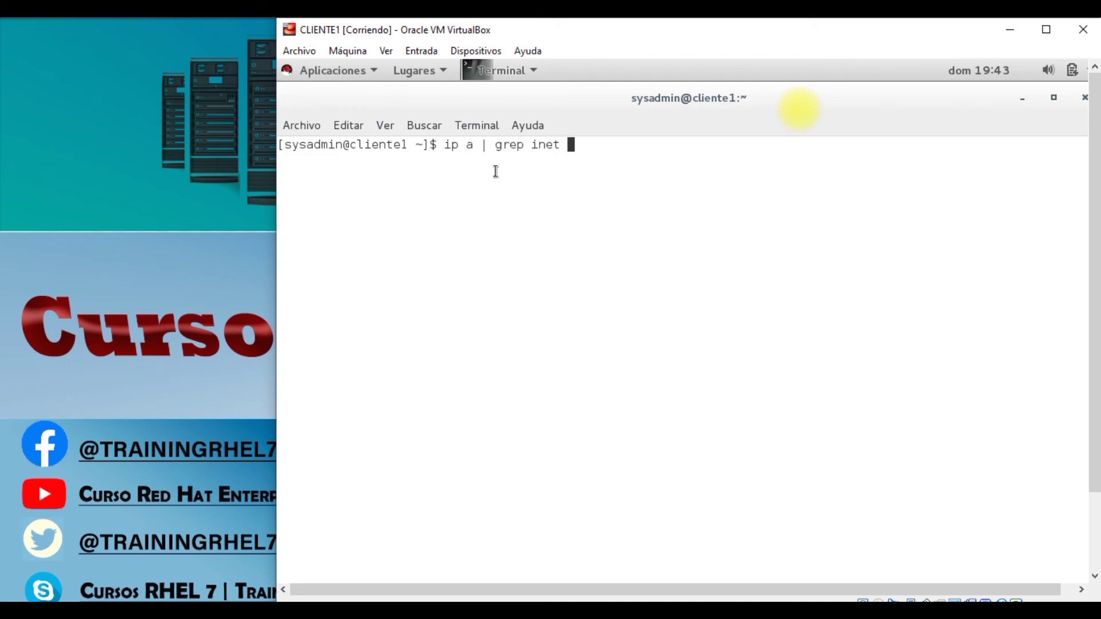
text(; )
text(hso)
key(BackSpace)
key(BackSpace)
text(ostn)
key(Tab)
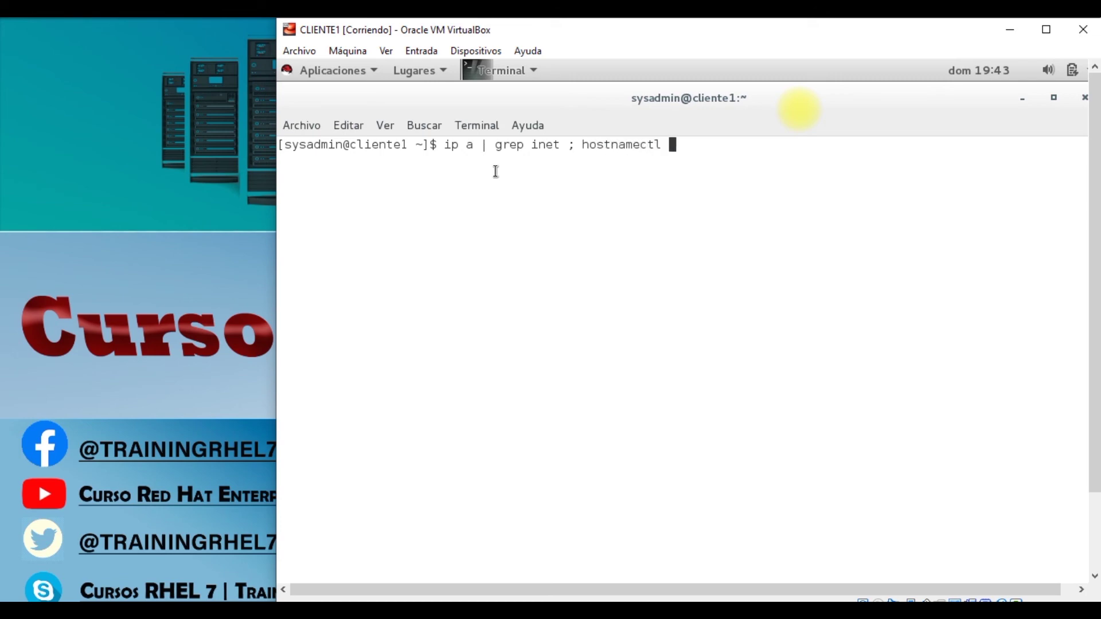
key(Return)
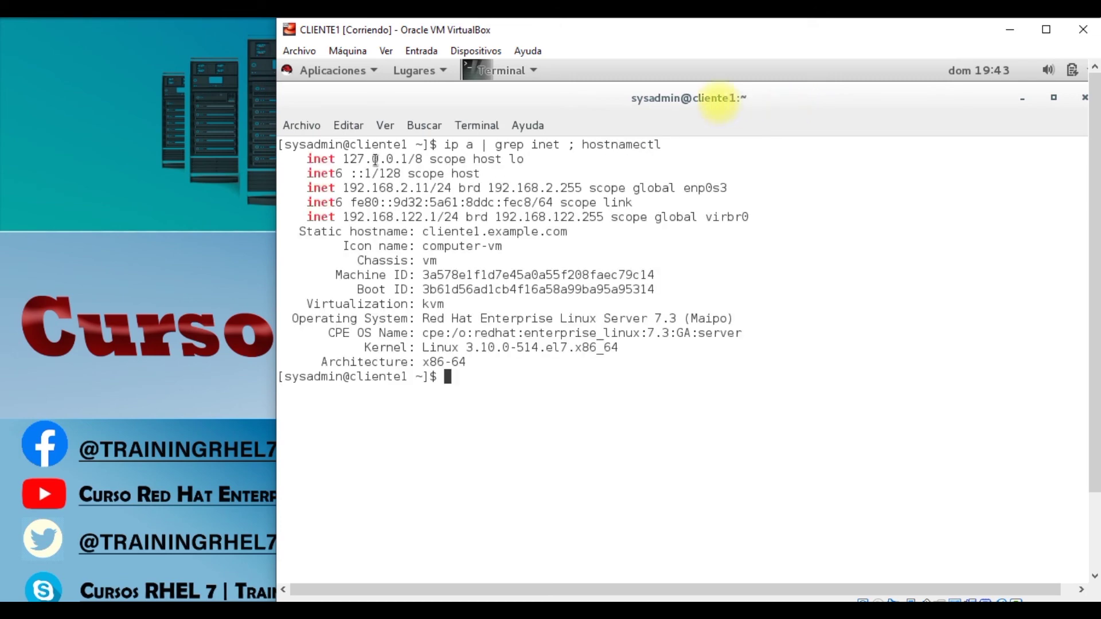
Step: Highlight the IP address 192.168.2.11 and the static hostname cliente1.example.com
drag(347, 189, 428, 188)
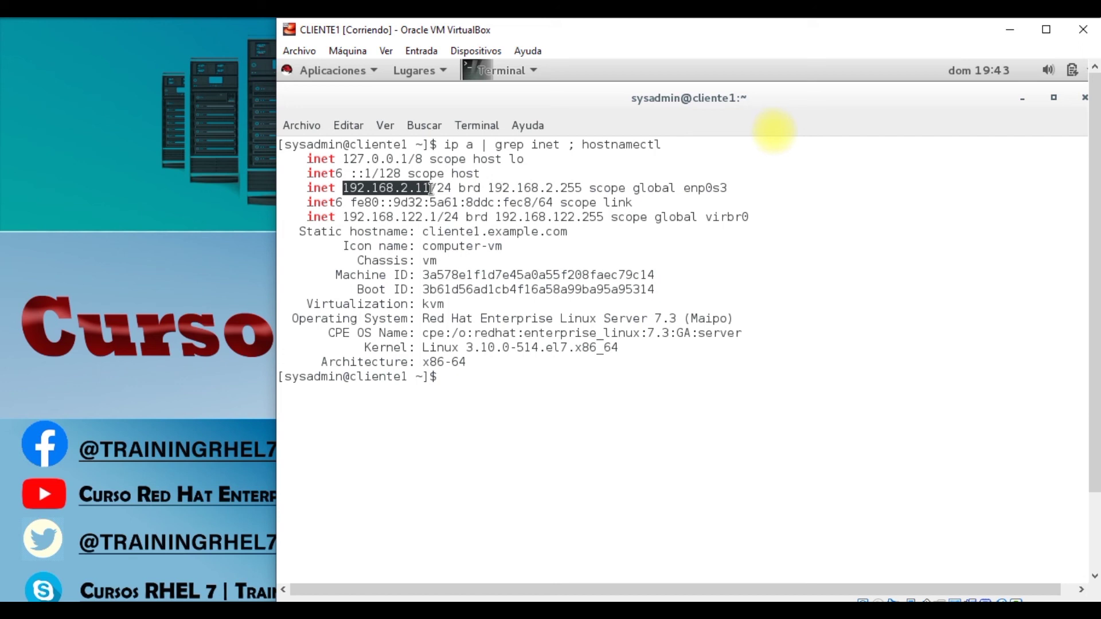
drag(426, 234, 554, 235)
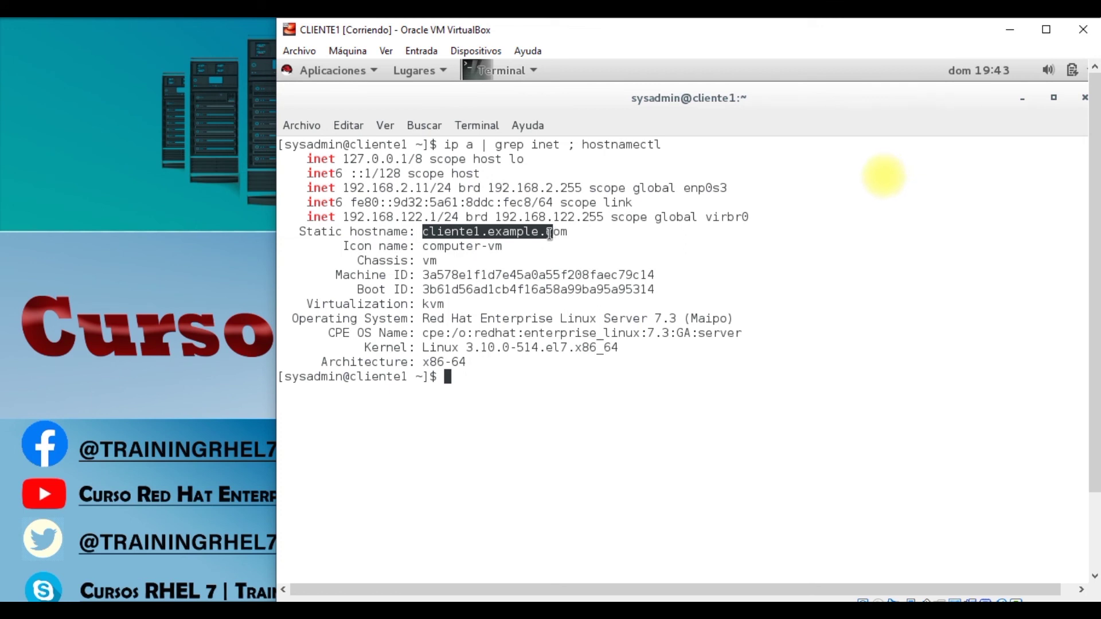
click(550, 234)
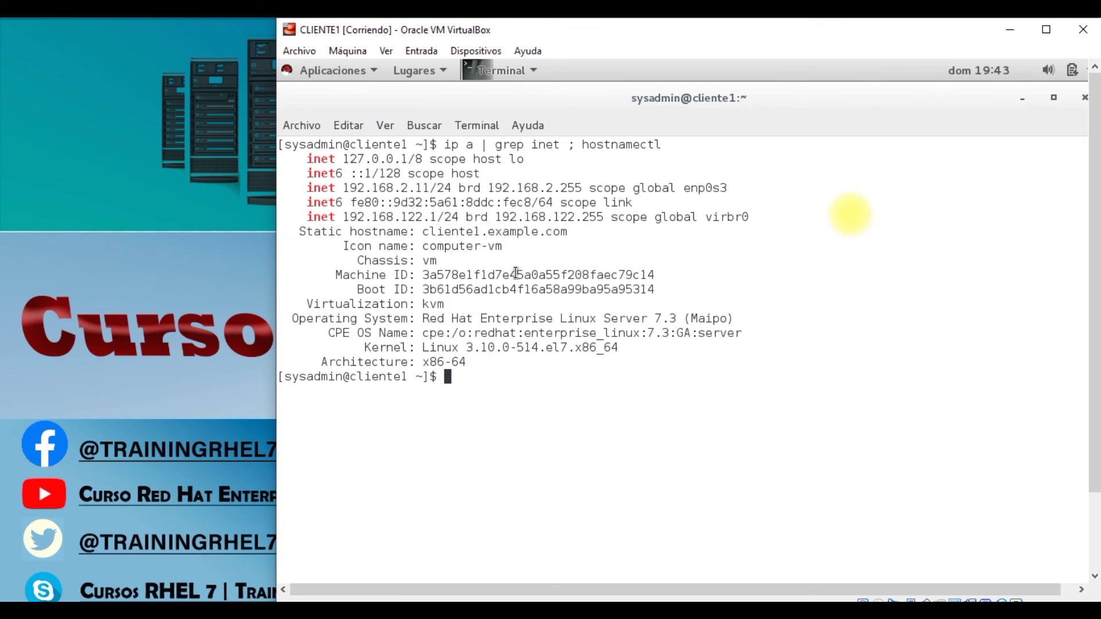
Step: Clear the terminal and display /etc/resolv.conf with cat
text(clear)
key(Return)
text(cat /)
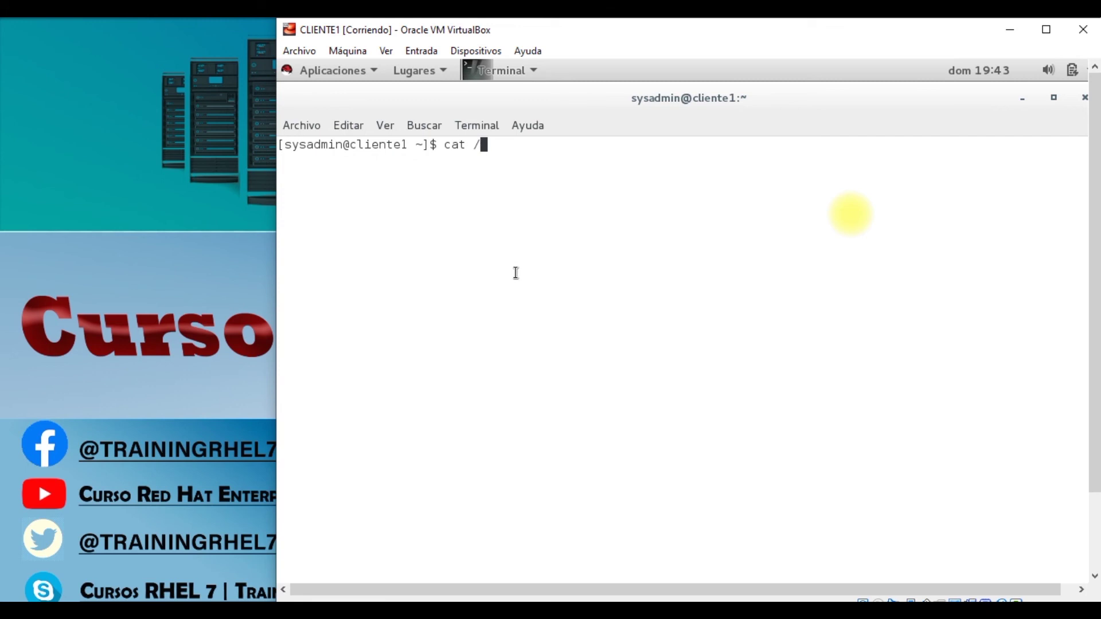
text(etc/res)
key(Tab)
key(Return)
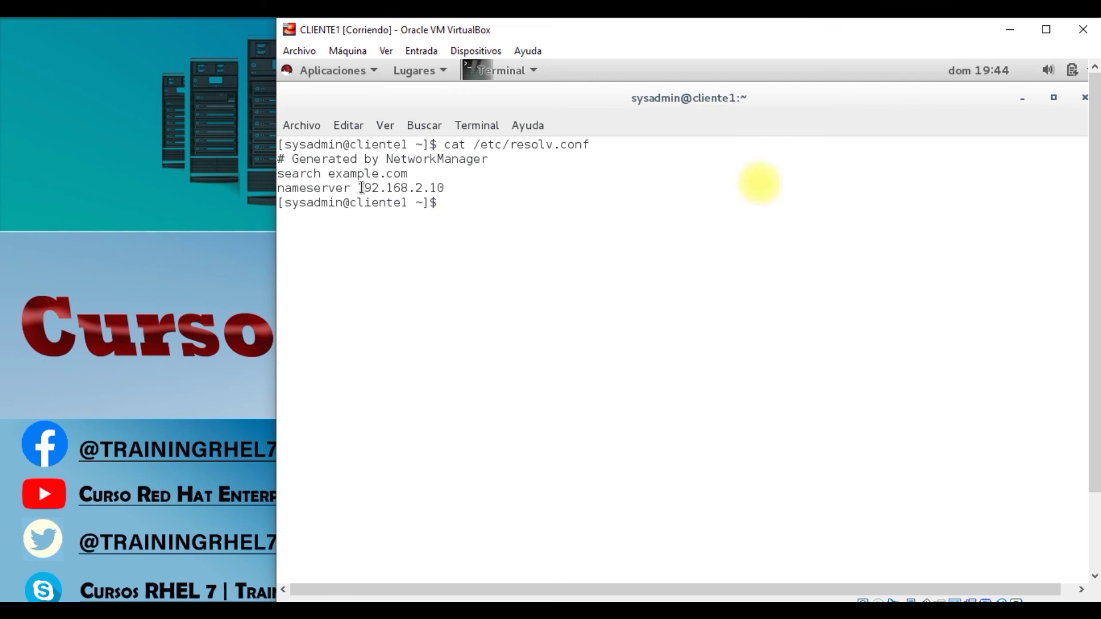
Step: Highlight nameserver 192.168.2.10, then minimize the VirtualBox window
drag(357, 188, 448, 188)
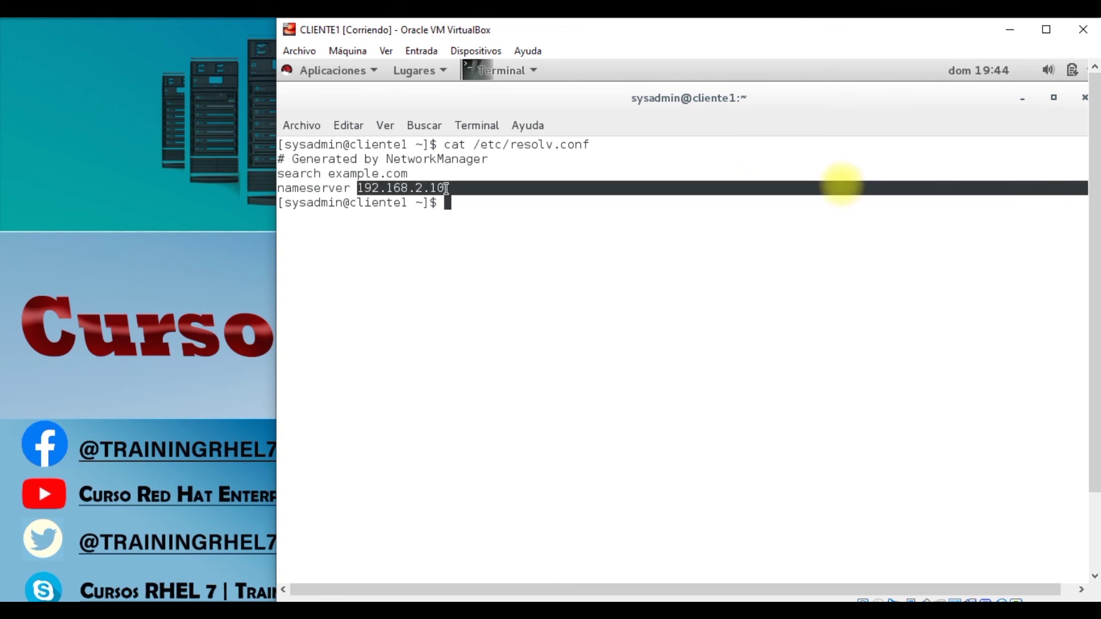
click(445, 191)
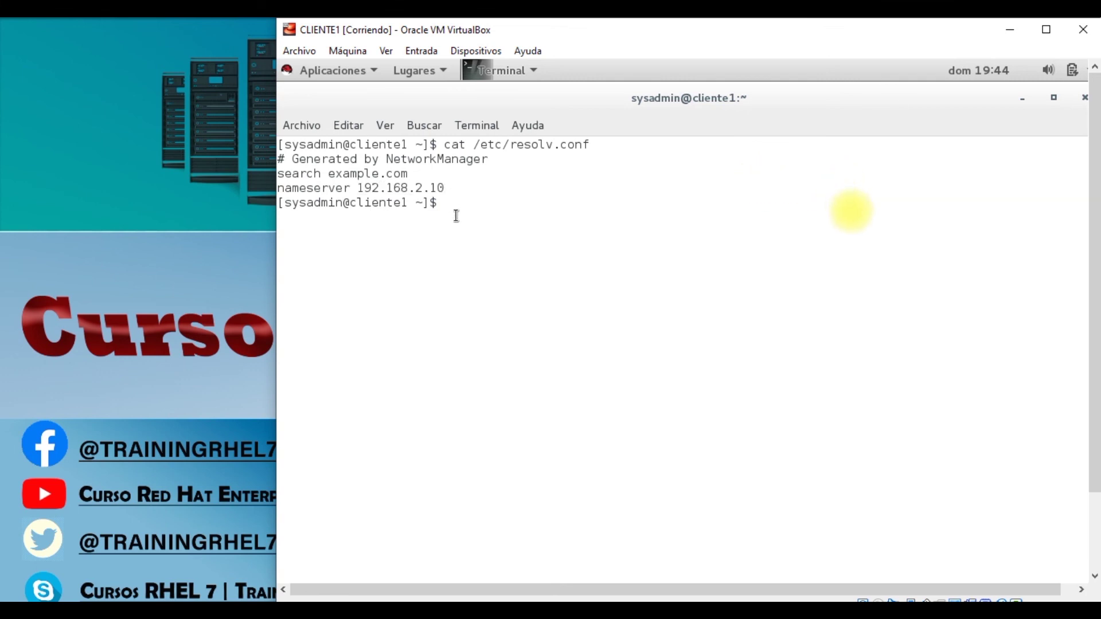
click(261, 338)
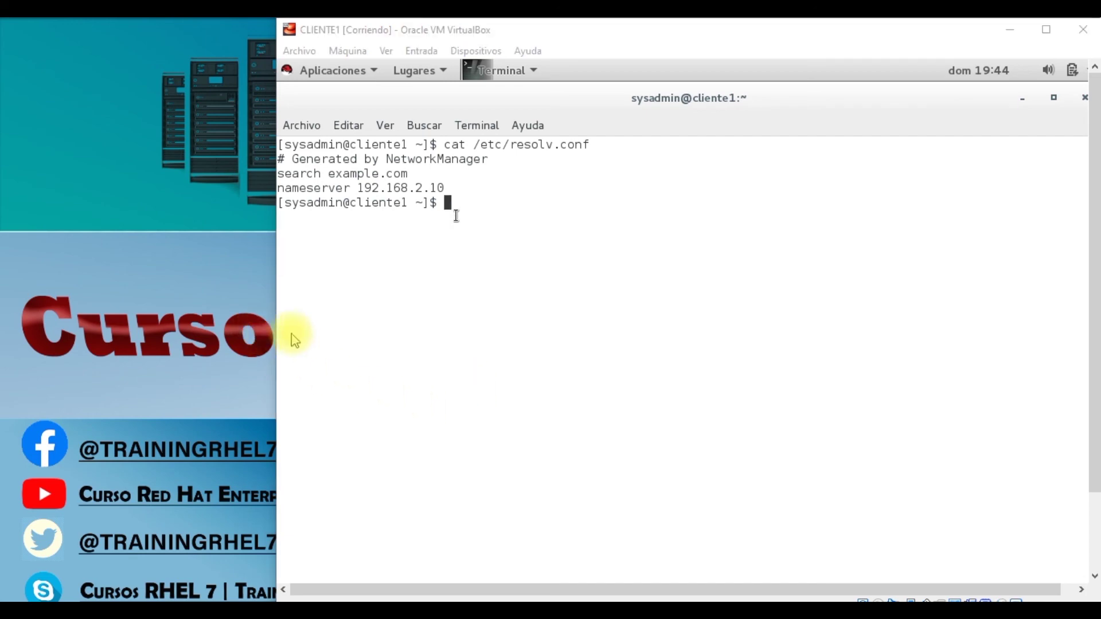
click(1011, 35)
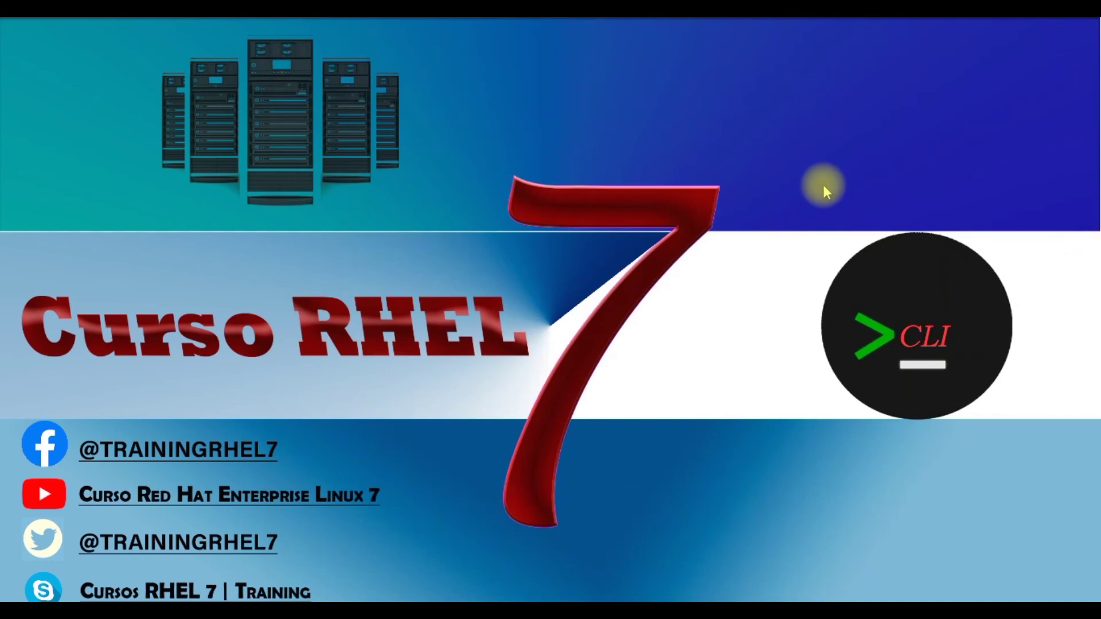